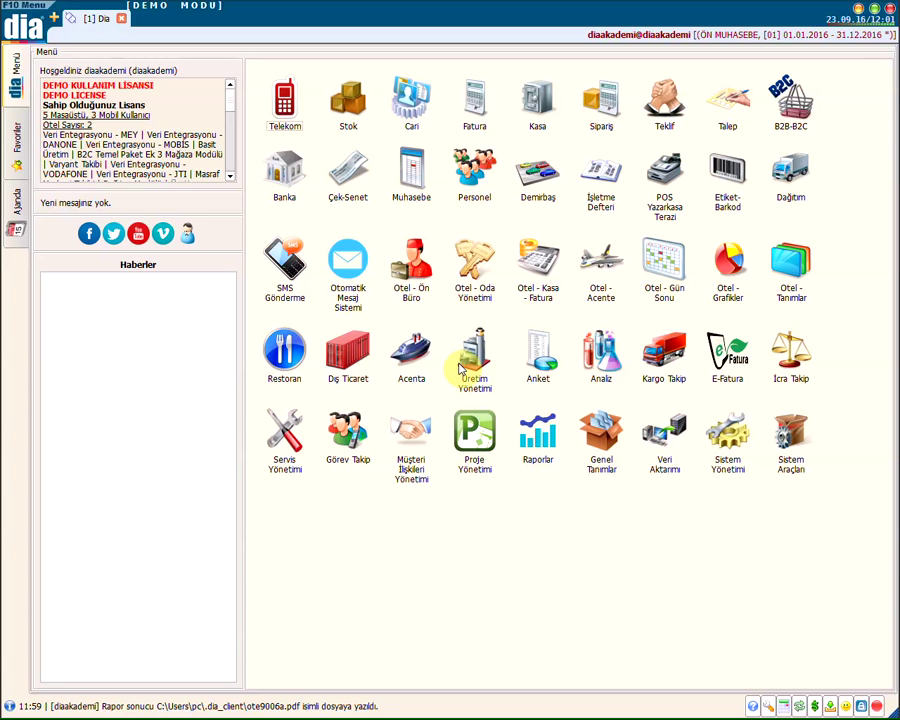
# Search the program menu for KARE and open the Kare Barkod Tanım Listesi screen
pyautogui.press('F10')
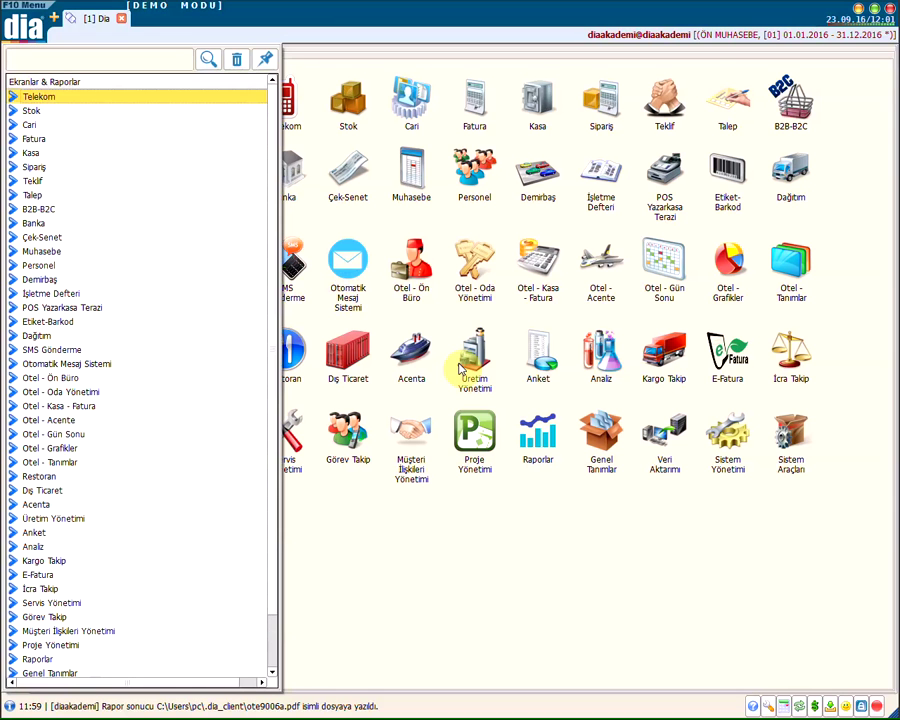
pyautogui.click(152, 58)
pyautogui.write('KARE')
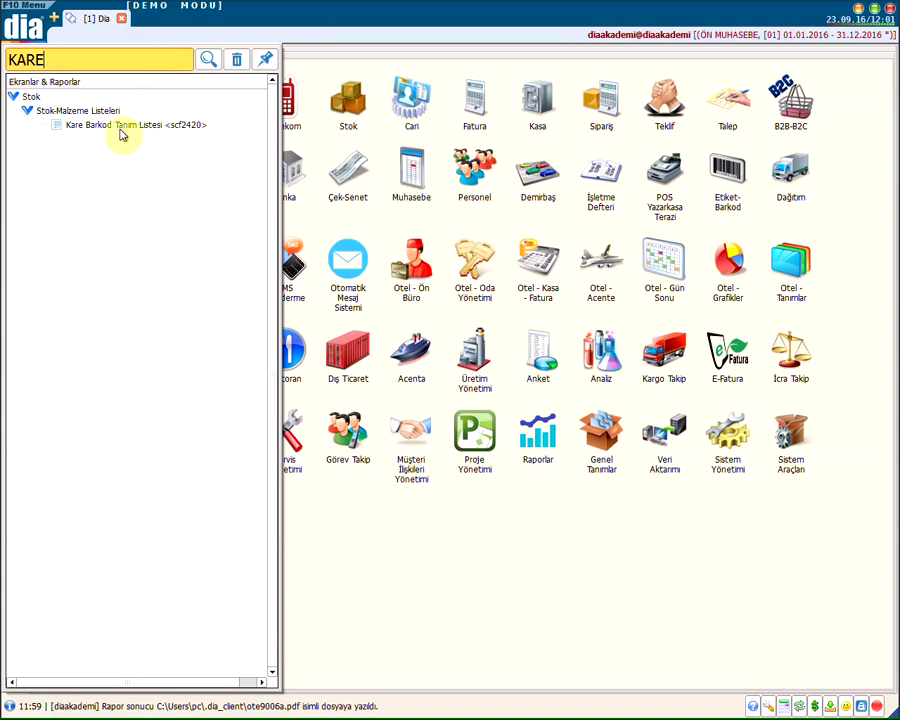
pyautogui.click(110, 128)
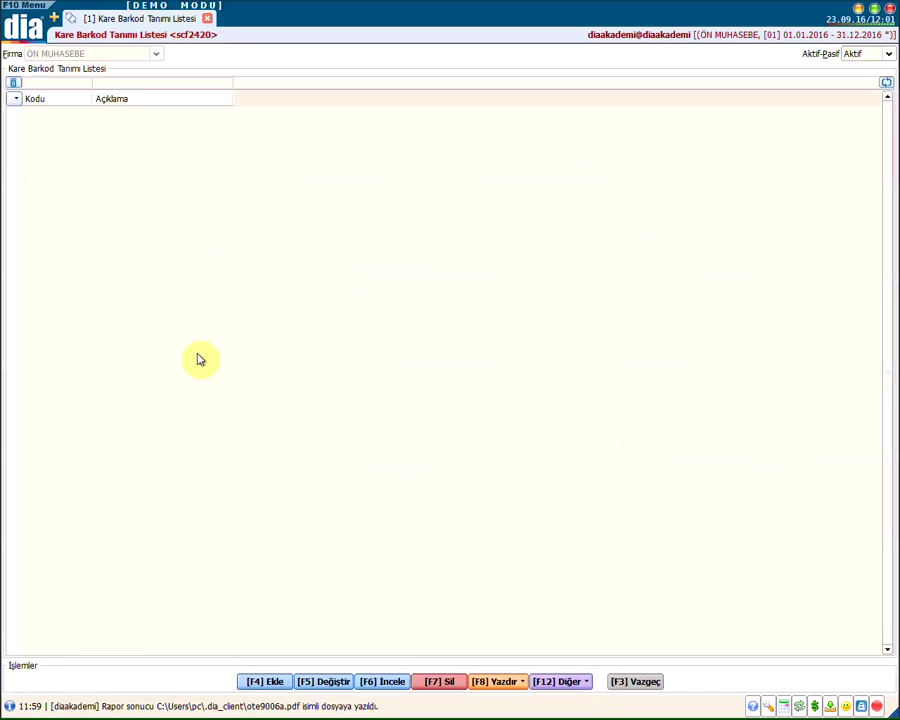
# Start a new square barcode definition with code 45, description BİLGİSAYAR and status Aktif
pyautogui.press('F4')
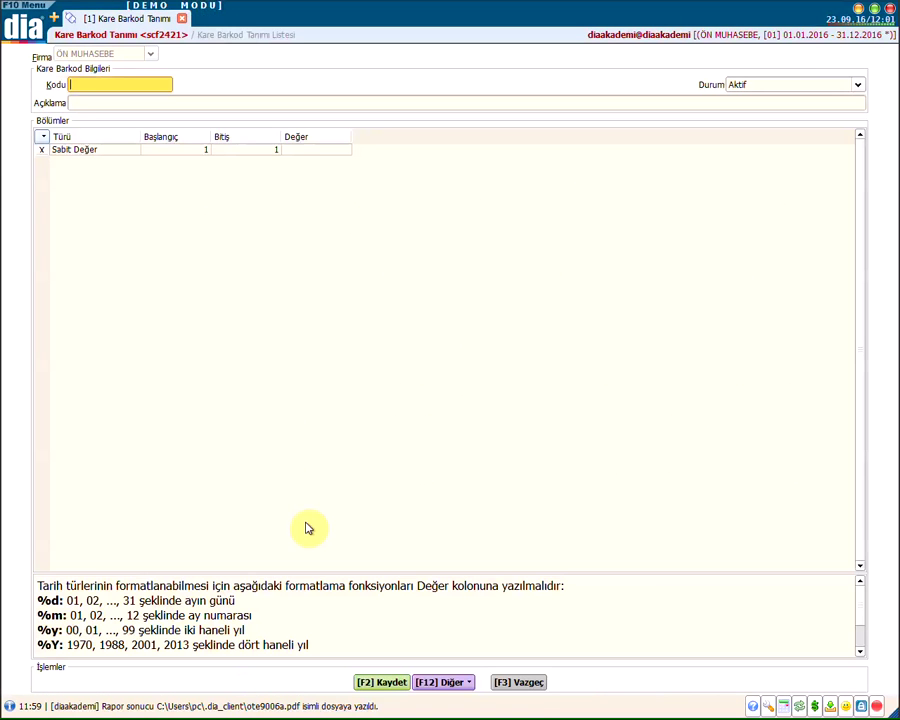
pyautogui.click(133, 102)
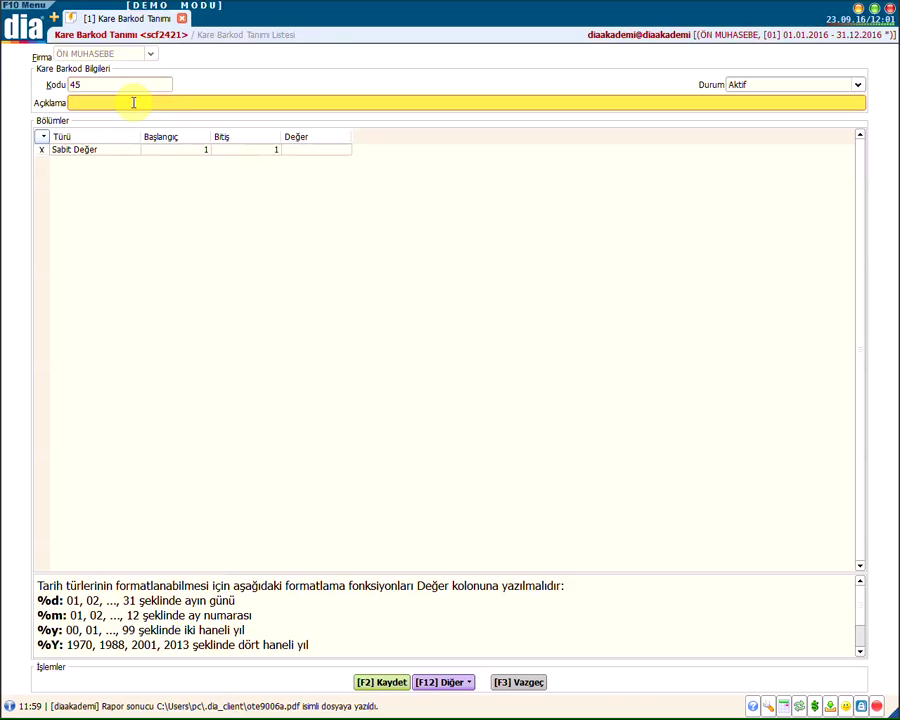
pyautogui.write('BİLGİSAYAR')
pyautogui.click(790, 87)
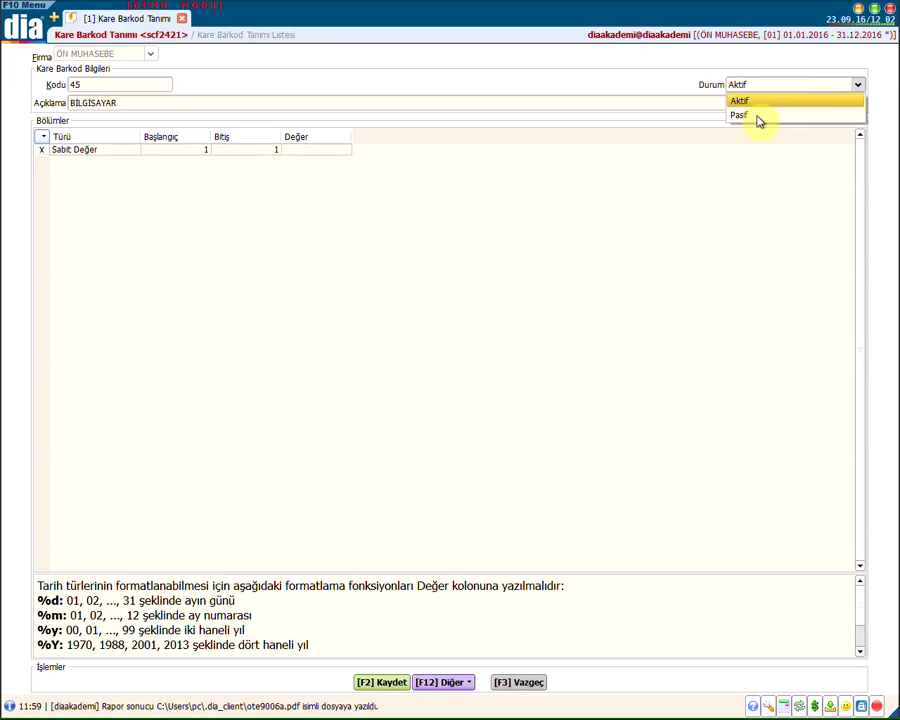
pyautogui.click(588, 150)
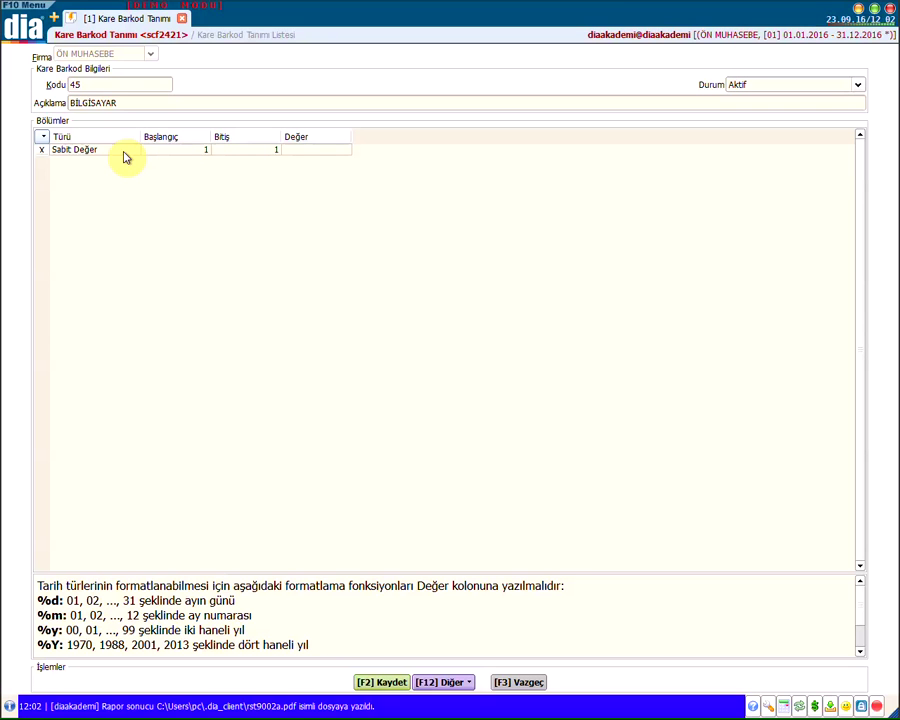
# Define the first section as Sabit Değer from position 1 to 2 with the value 01
pyautogui.click(150, 149)
pyautogui.click(245, 152)
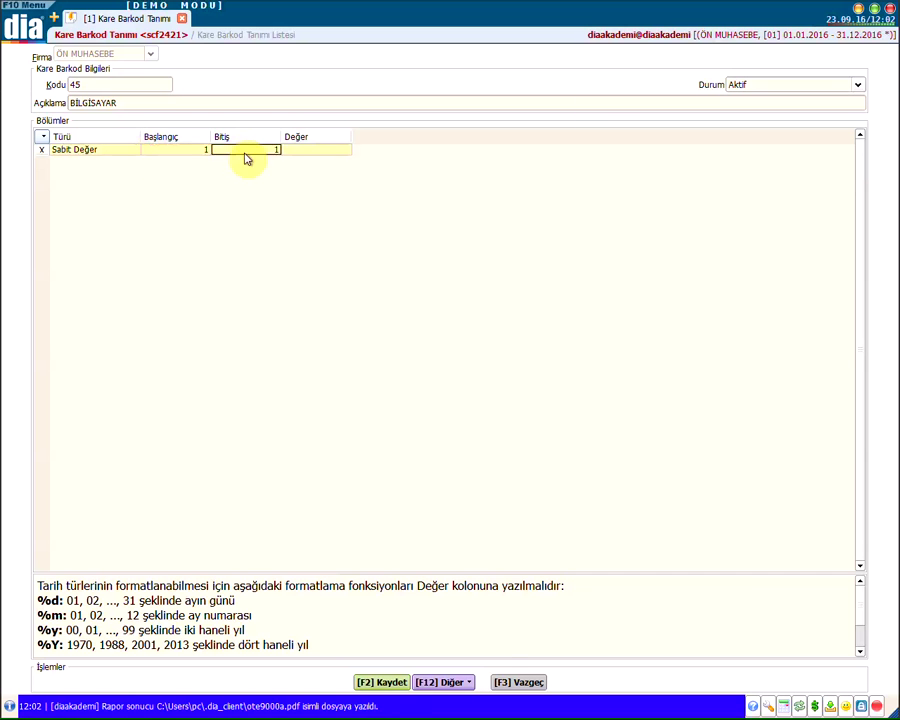
pyautogui.write('2')
pyautogui.click(316, 147)
pyautogui.write('01')
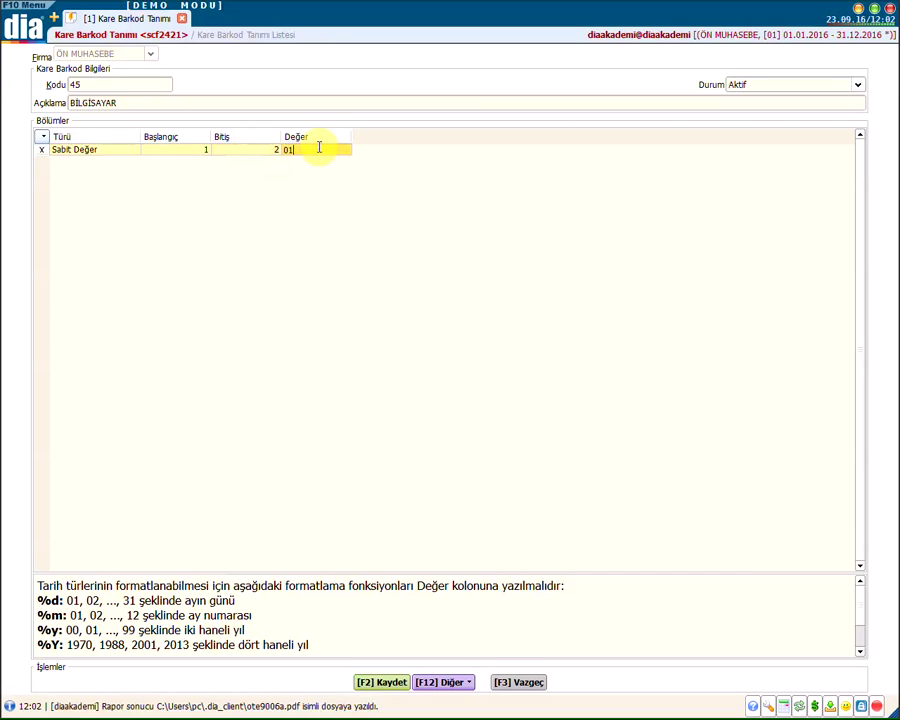
pyautogui.press('Return')
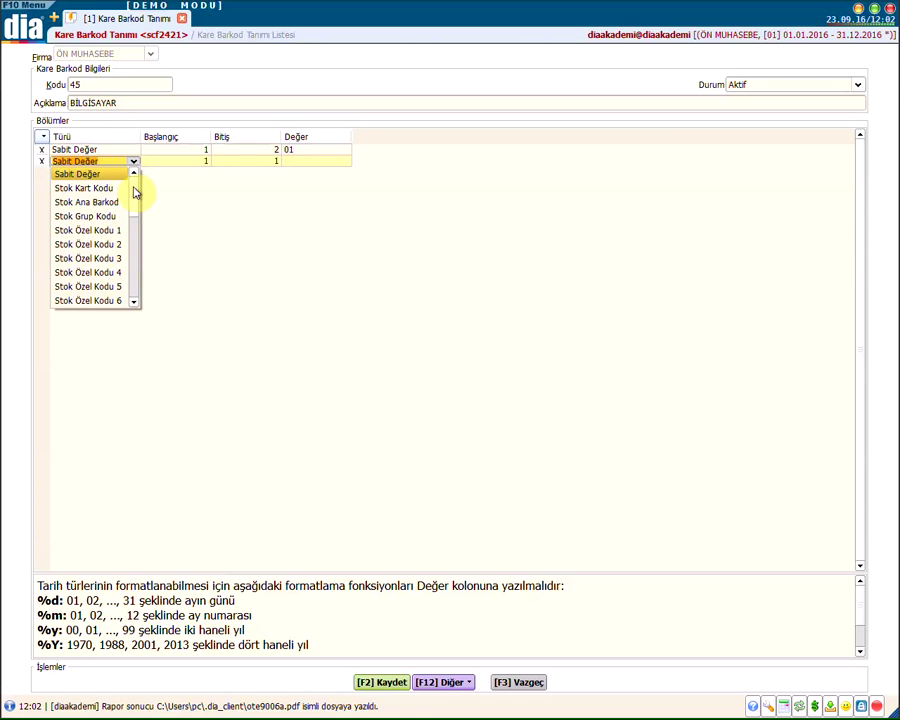
# Define the second section as Stok Ana Barkod from position 3 to 17, leaving its value empty
pyautogui.scroll(-5, 136, 193)
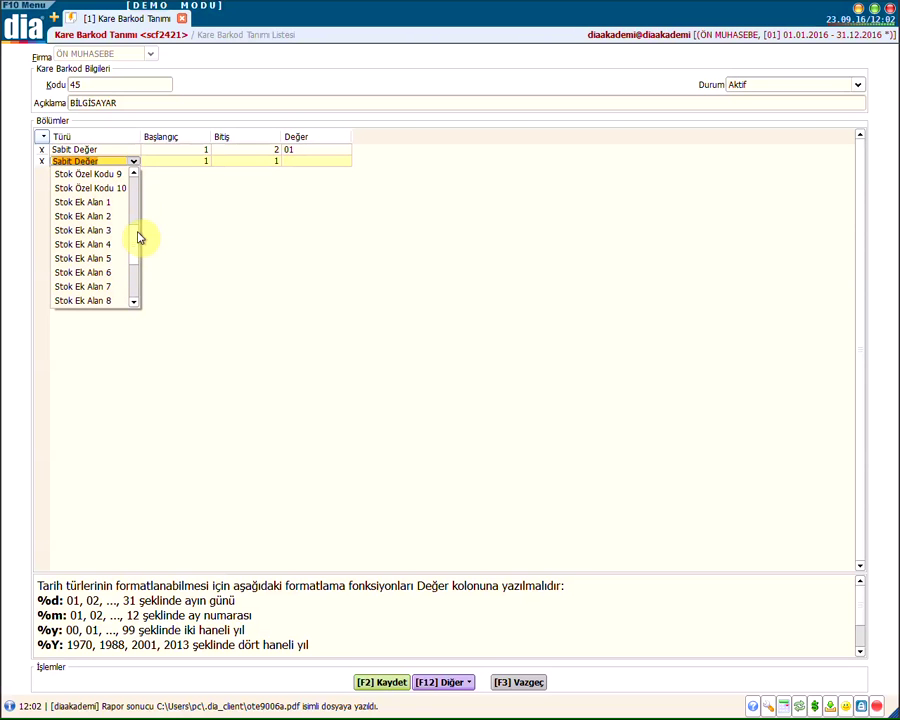
pyautogui.scroll(-4, 138, 250)
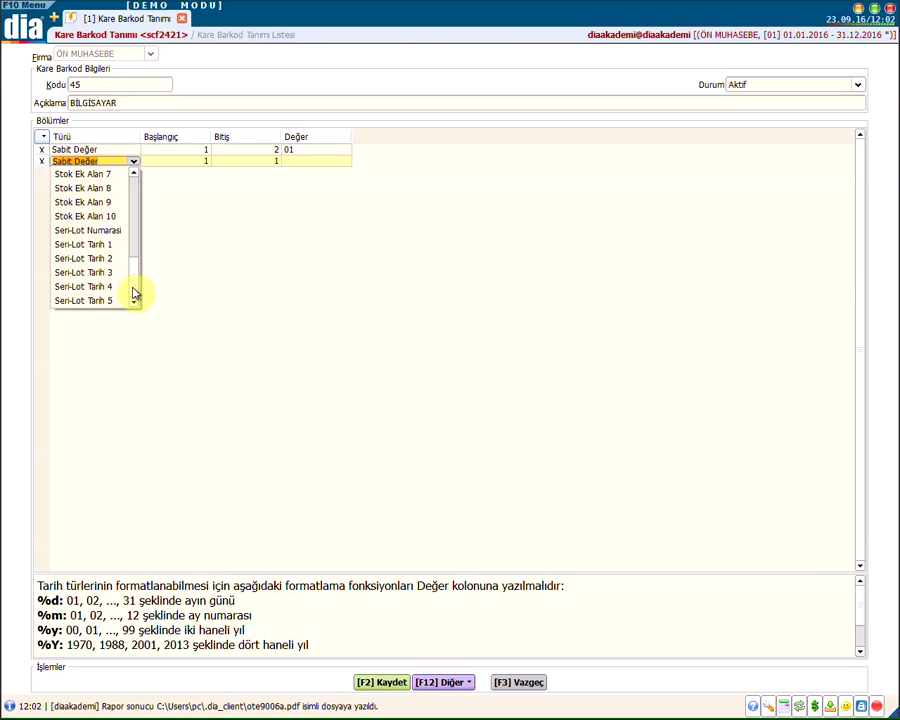
pyautogui.scroll(9, 140, 200)
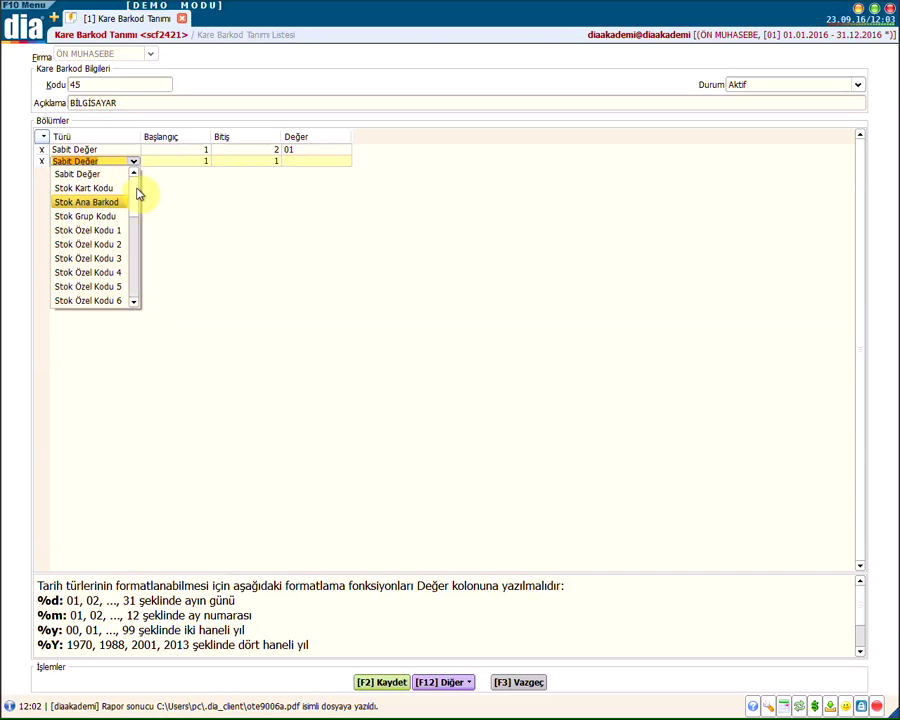
pyautogui.moveTo(138, 197)
pyautogui.mouseDown()
pyautogui.moveTo(135, 288)
pyautogui.moveTo(135, 181)
pyautogui.mouseUp()
pyautogui.click(116, 202)
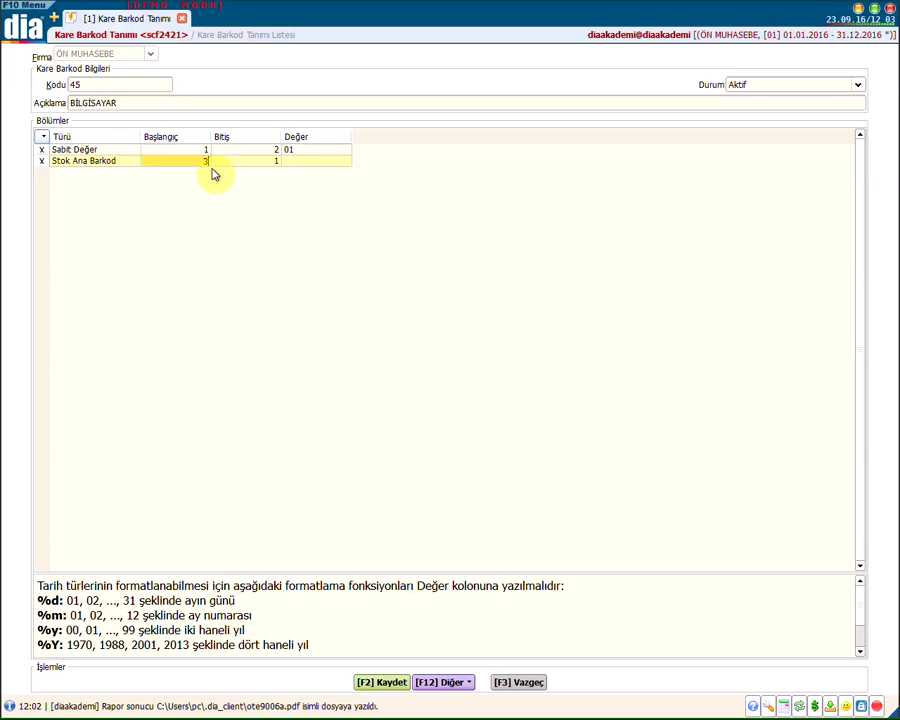
pyautogui.press('Tab')
pyautogui.press('Return')
pyautogui.press('Return')
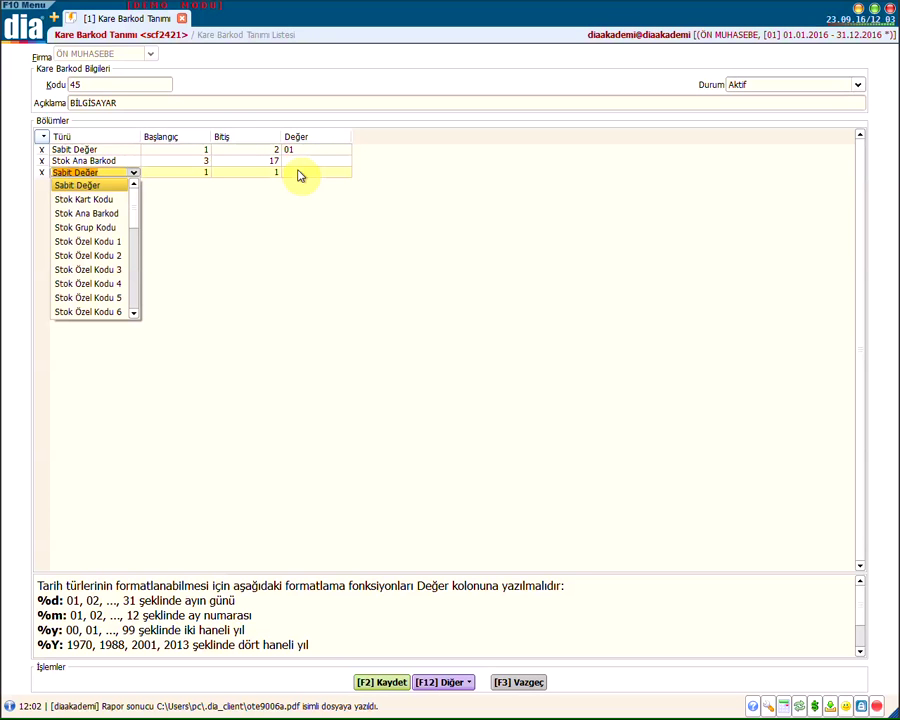
# Define the third section as Sabit Değer from position 18 to 20 with the value 21
pyautogui.click(170, 176)
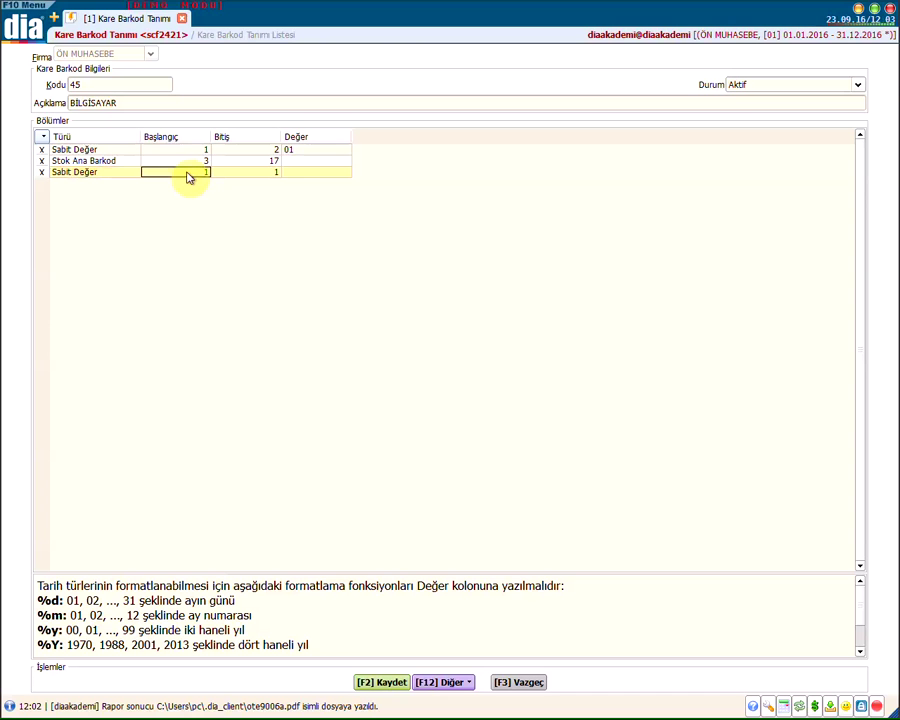
pyautogui.write('8')
pyautogui.press('Return')
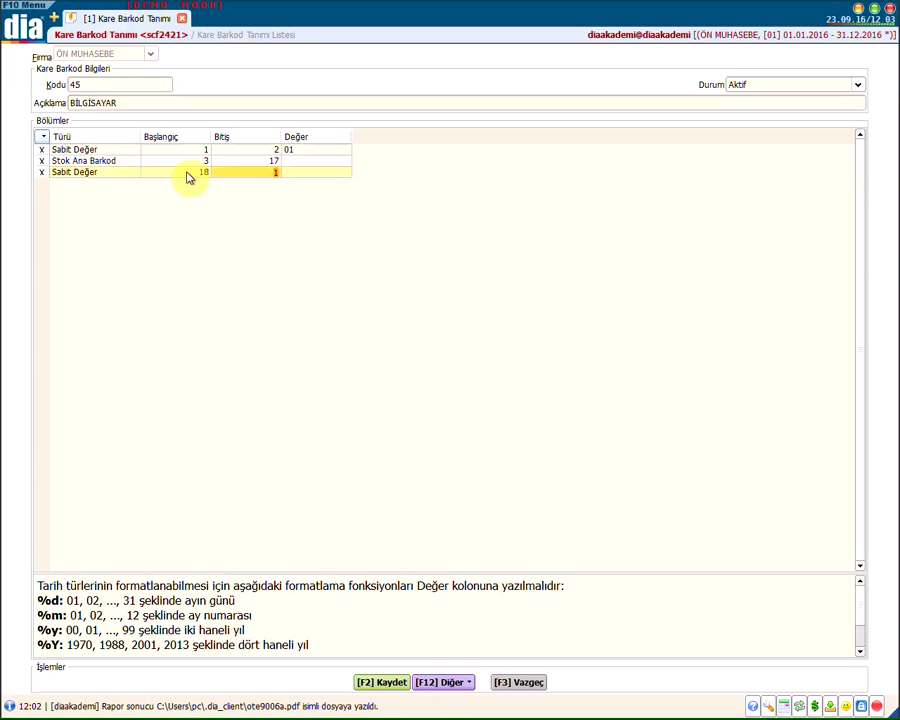
pyautogui.press('Return')
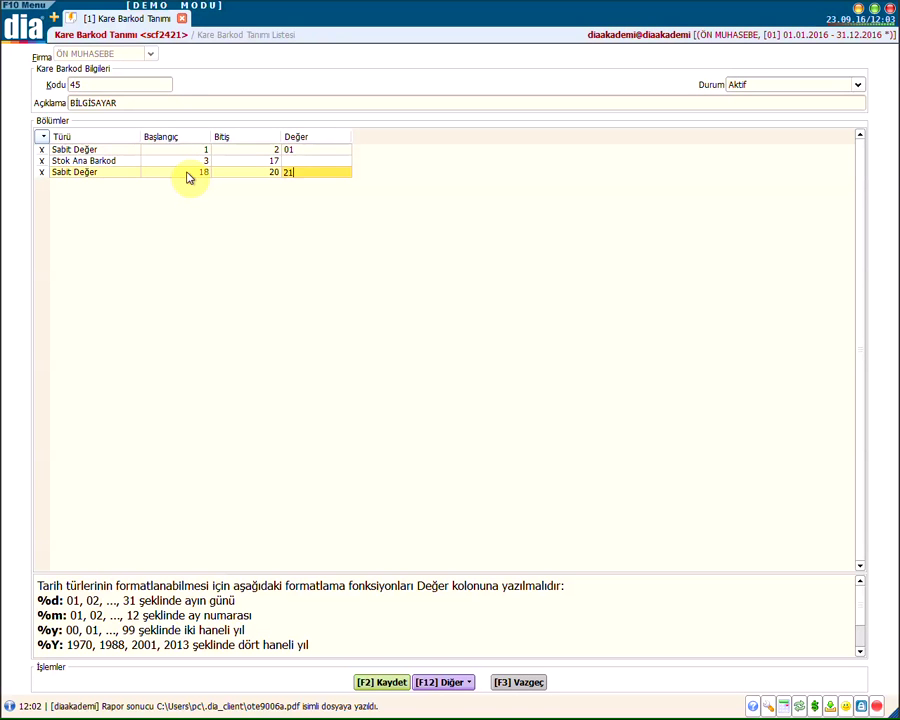
pyautogui.press('Return')
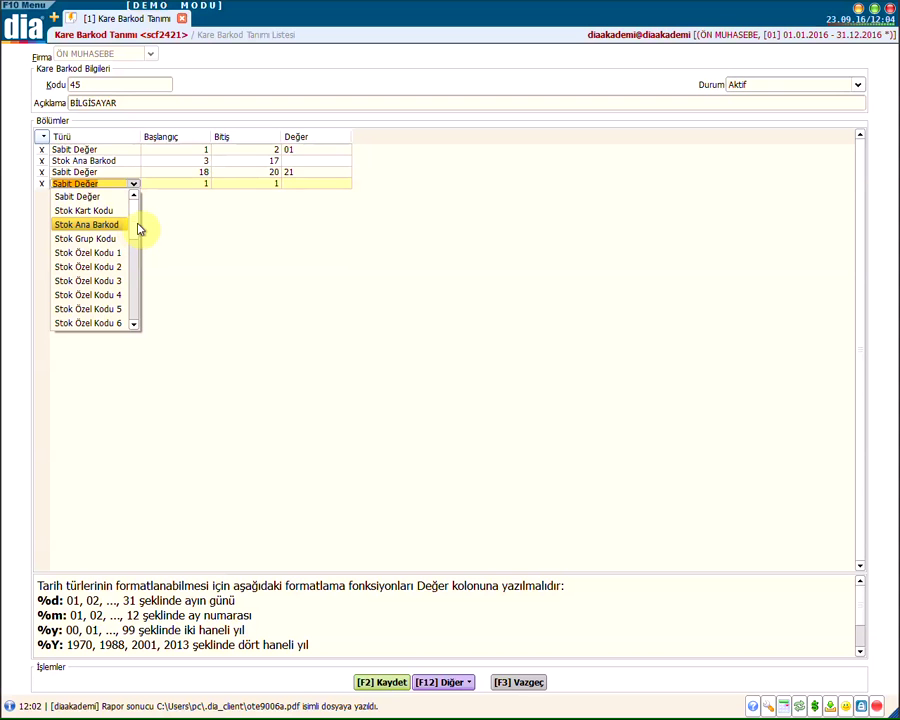
# Define the fourth section as Seri-Lot Numarasi from position 21 to 31, leaving its value empty
pyautogui.moveTo(139, 228); pyautogui.dragTo(139, 306)
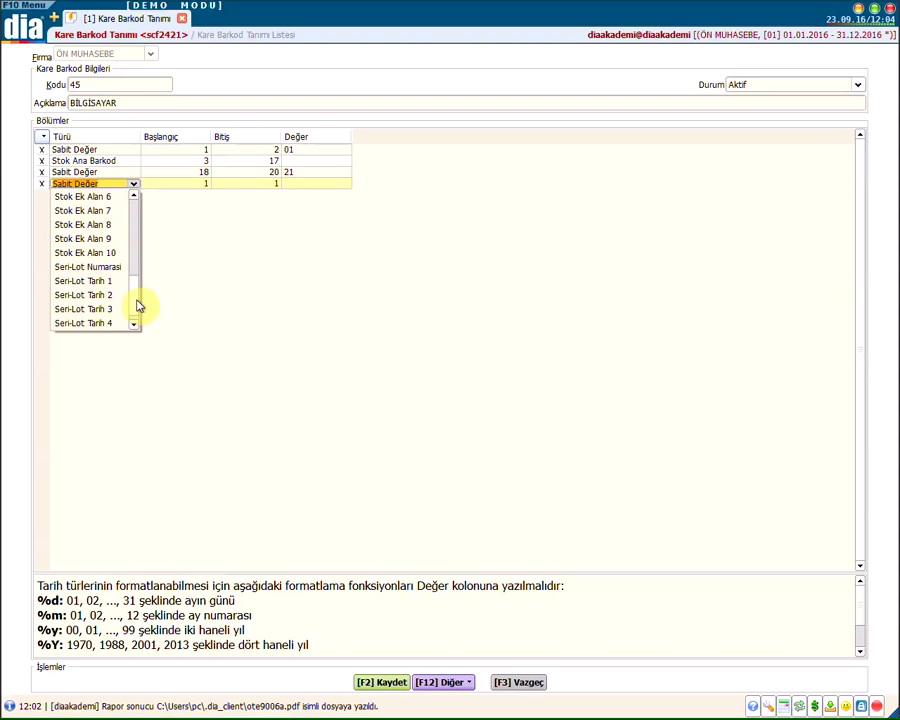
pyautogui.click(88, 267)
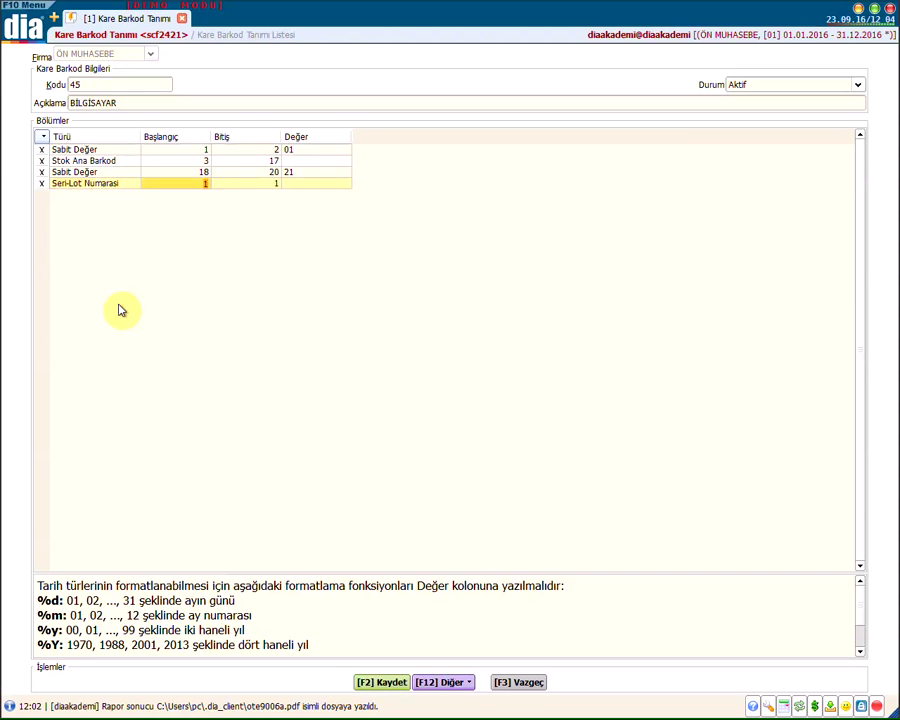
pyautogui.write('121')
pyautogui.press('Tab')
pyautogui.write('31')
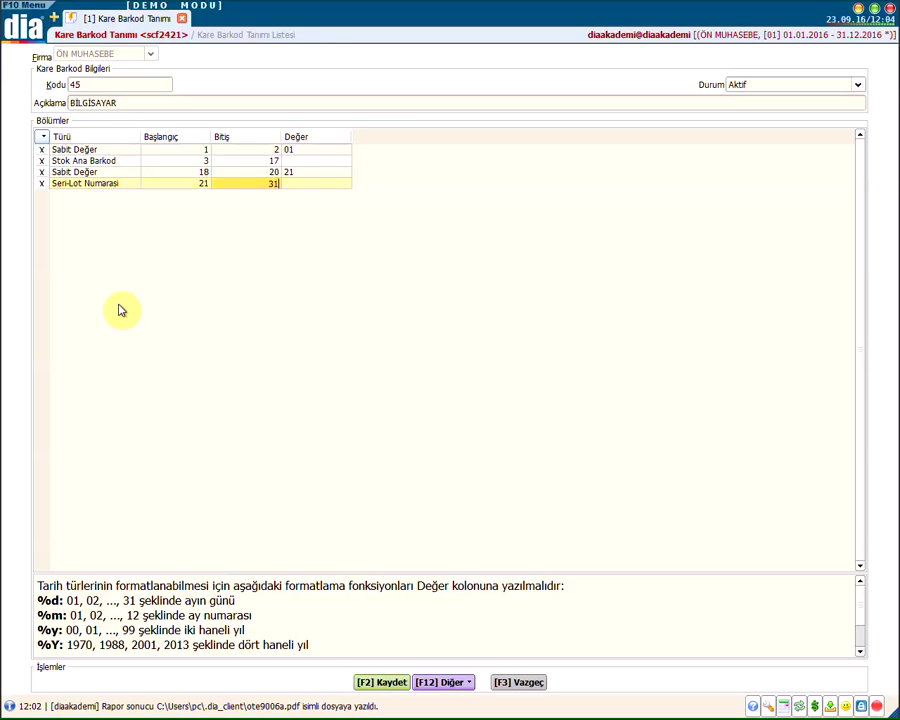
pyautogui.click(299, 190)
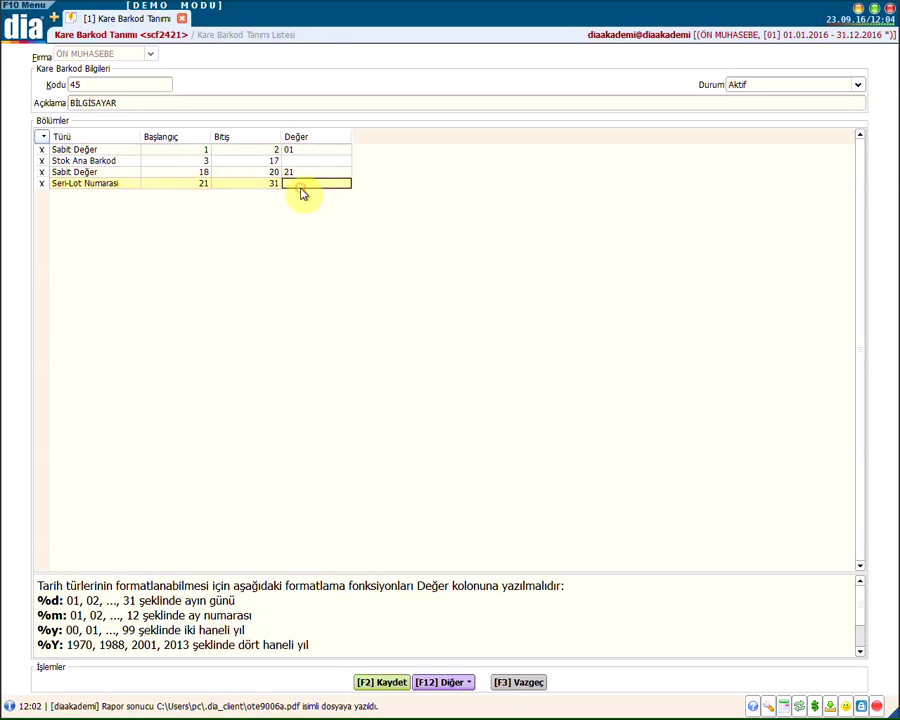
pyautogui.press('Tab')
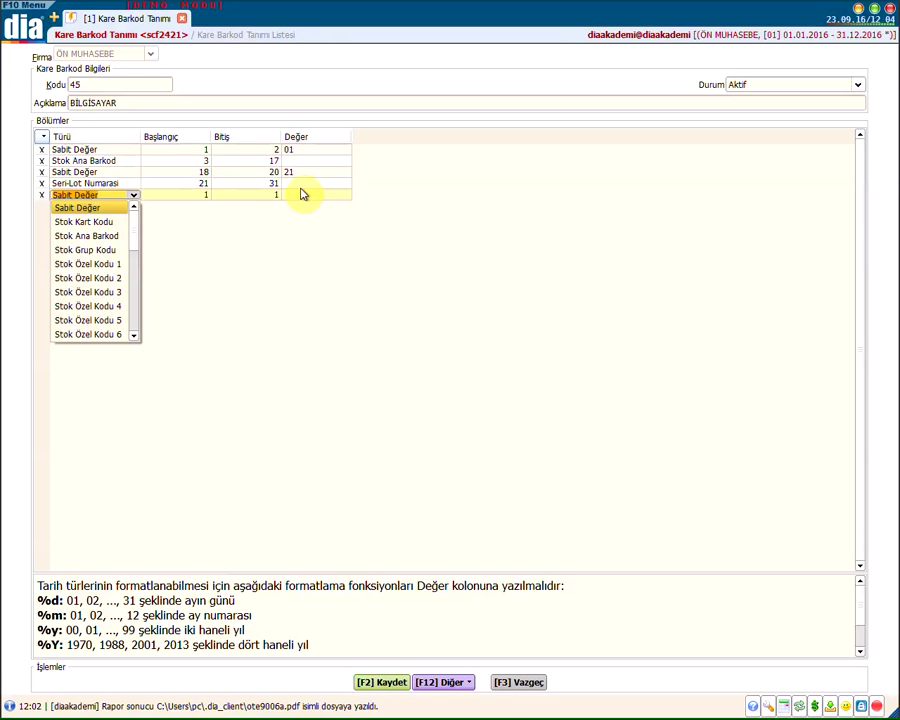
# Define the fifth section as Sabit Değer from position 32 to 33 with the value 17
pyautogui.click(194, 198)
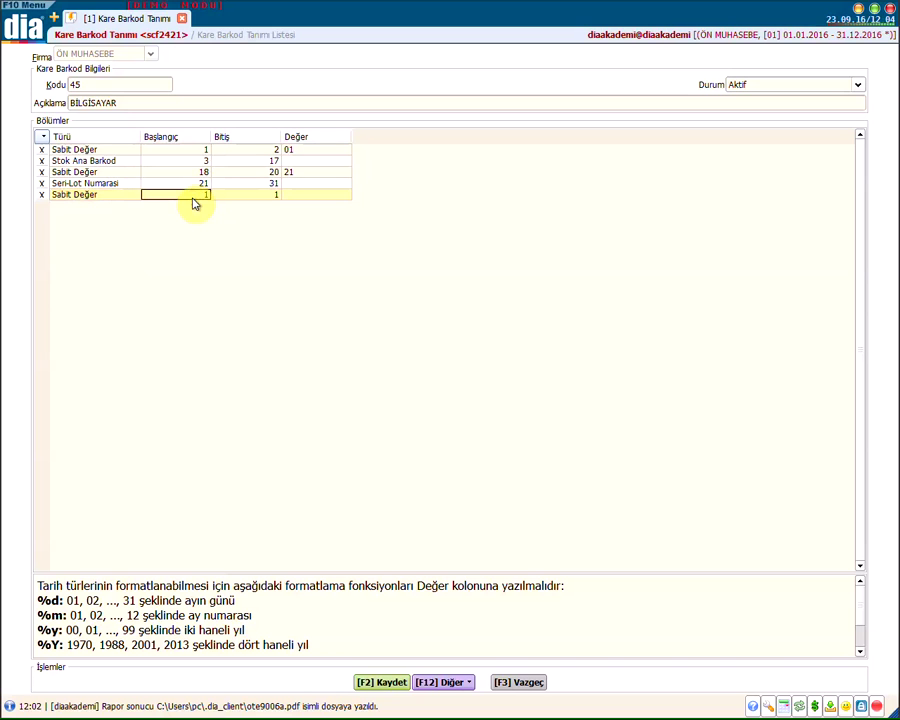
pyautogui.write('32')
pyautogui.press('Tab')
pyautogui.write('33')
pyautogui.press('Tab')
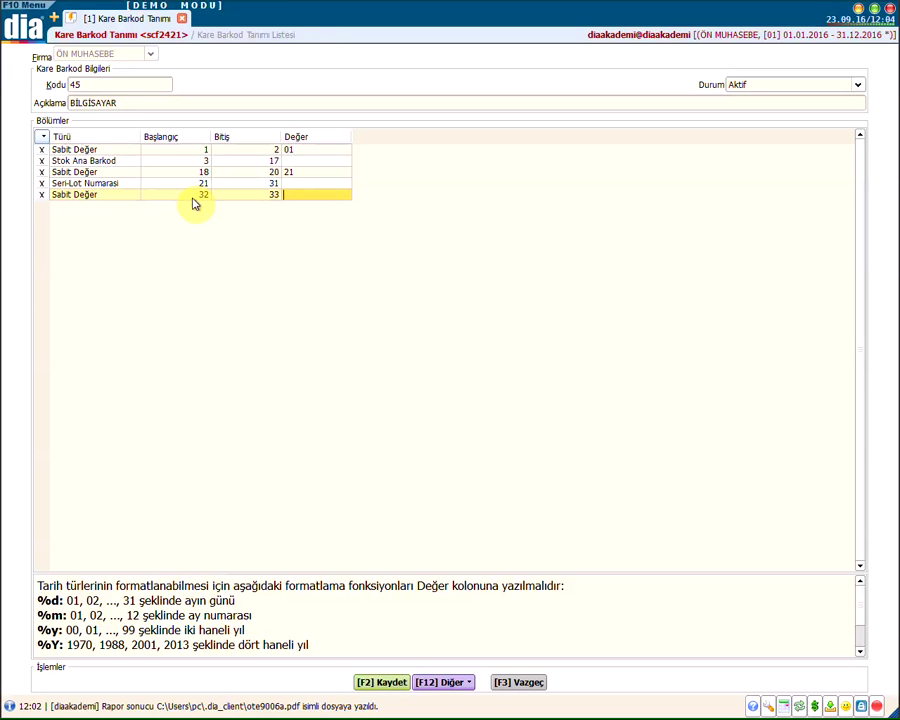
pyautogui.write('17')
pyautogui.press('Tab')
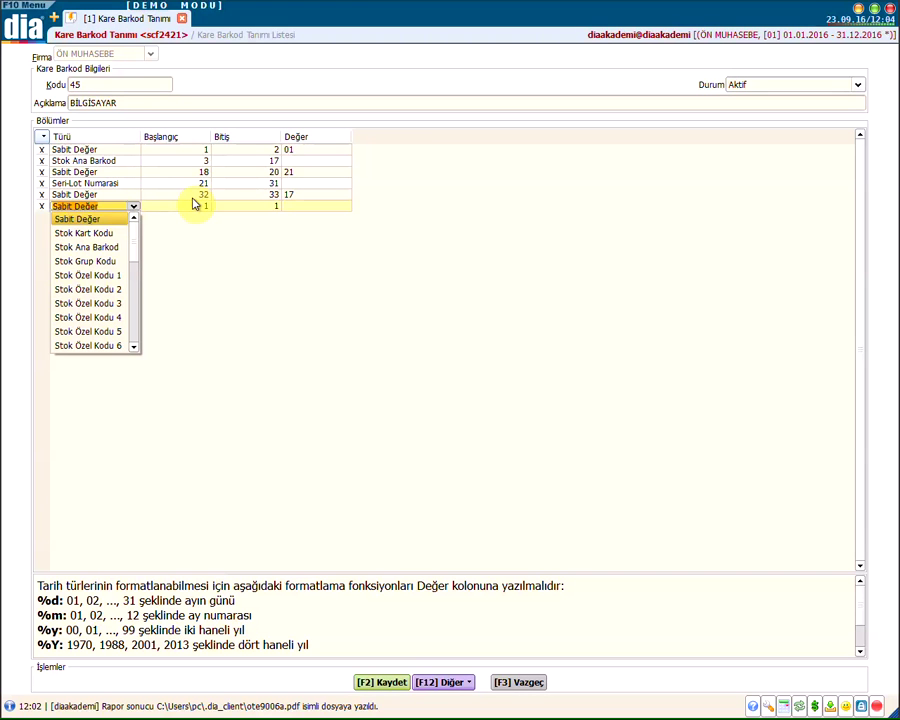
# Define the sixth section as Seri-Lot Tarih 1 from position 34 to 40
pyautogui.moveTo(141, 237); pyautogui.dragTo(141, 315)
pyautogui.click(122, 305)
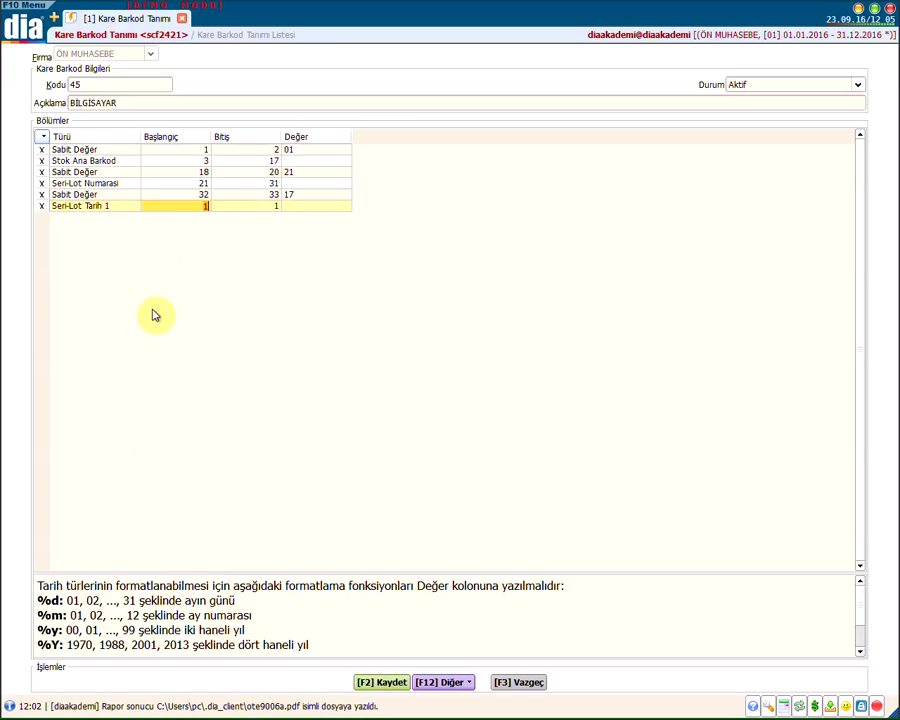
pyautogui.click(172, 217)
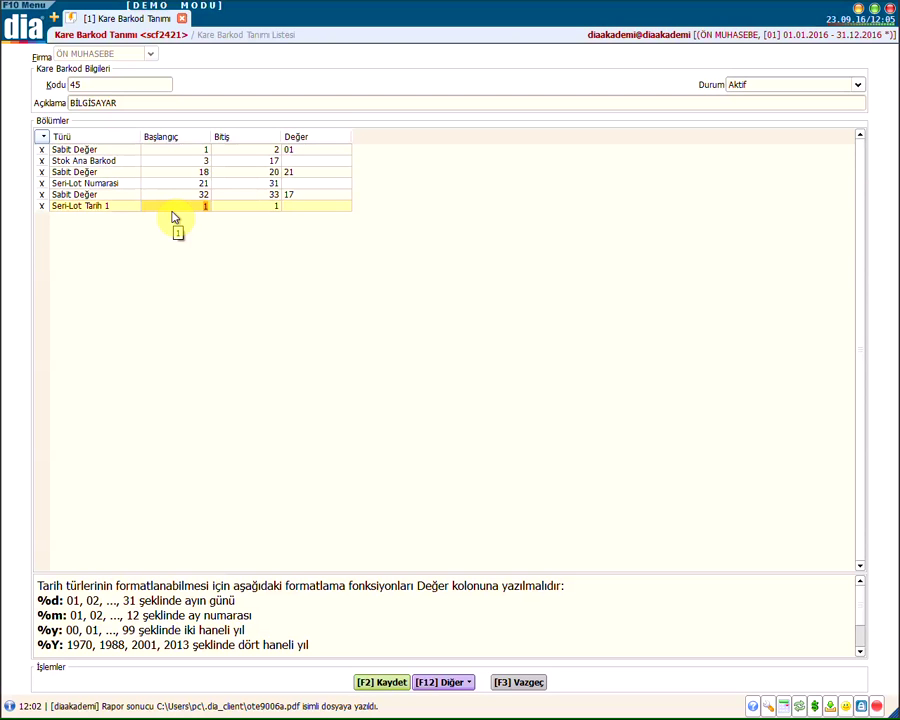
pyautogui.write('34')
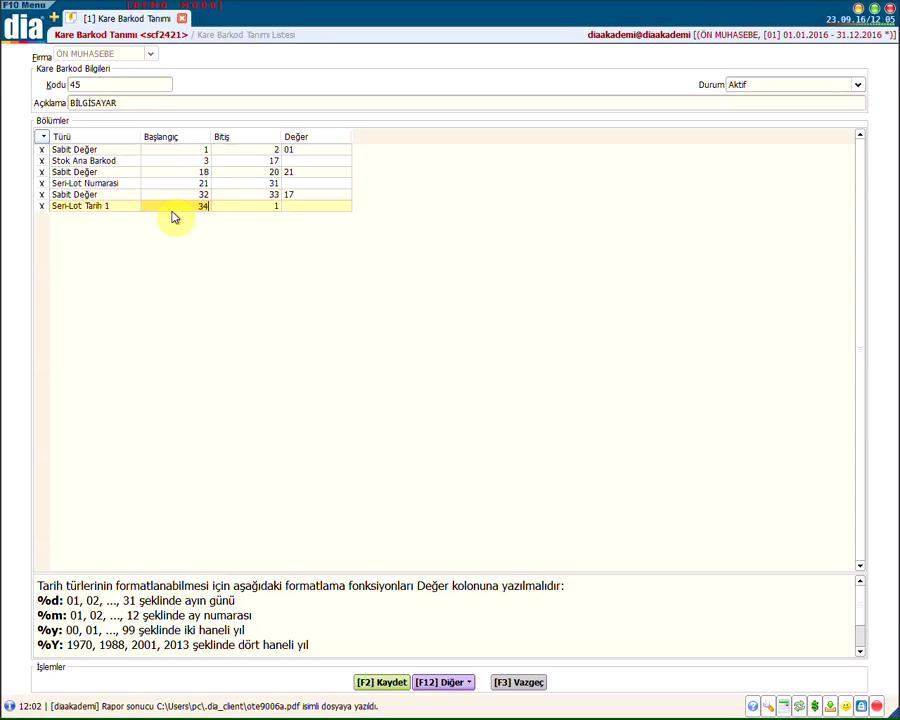
pyautogui.press('Tab')
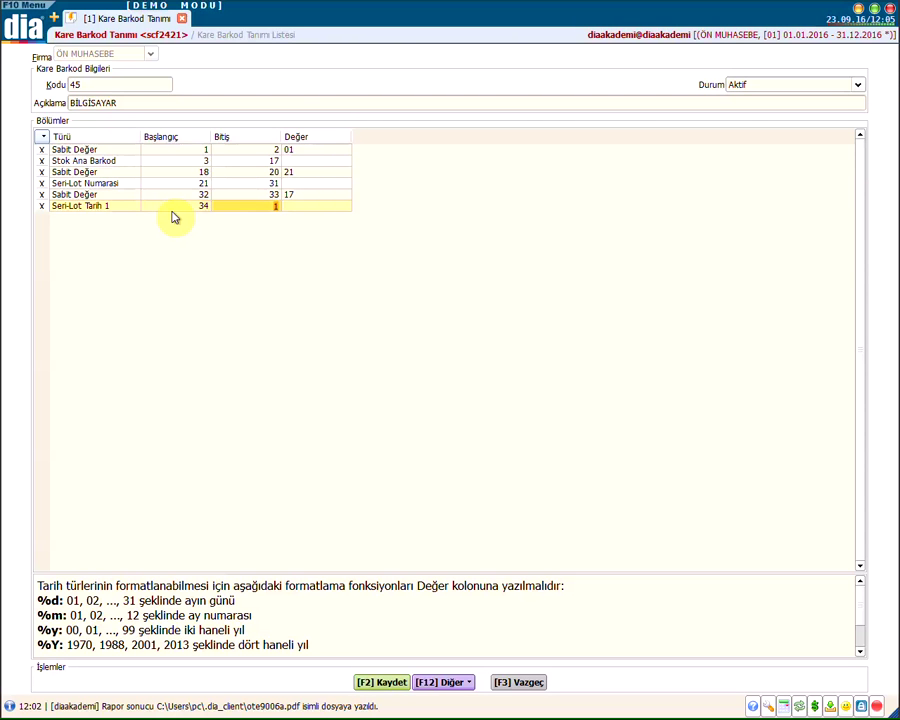
pyautogui.write('40')
# Set the Seri-Lot Tarih 1 section's value to the date format %d%m%y and save the square barcode definition
pyautogui.click(302, 206)
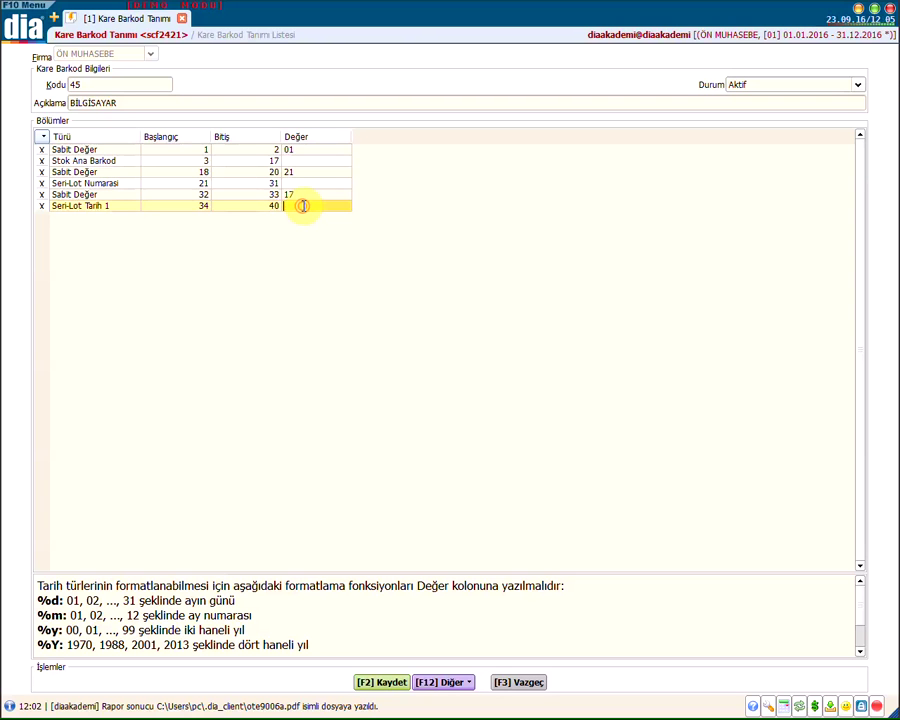
pyautogui.write('%d')
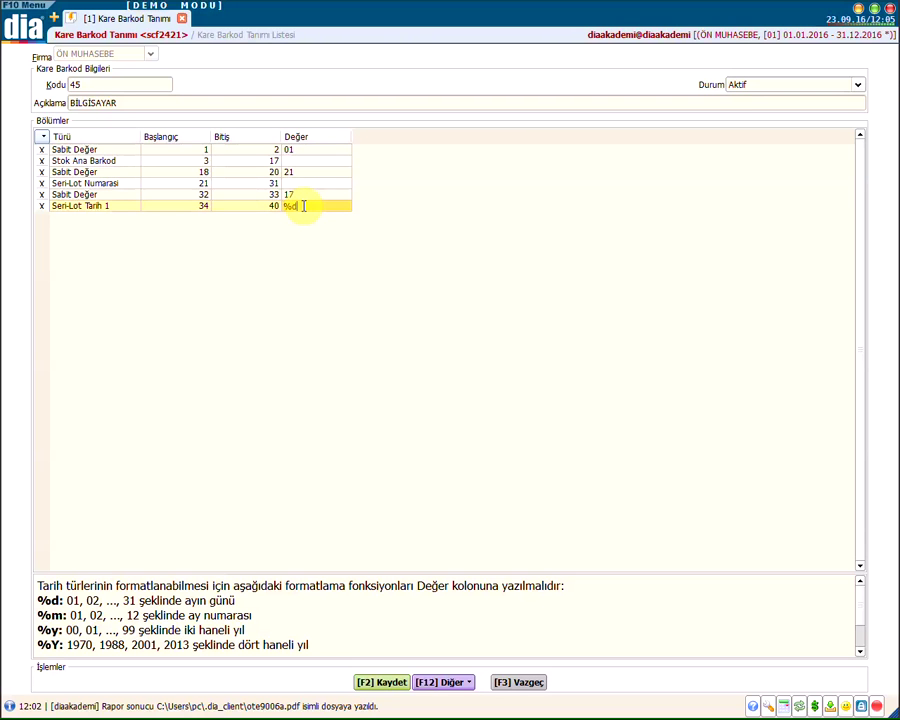
pyautogui.write('%')
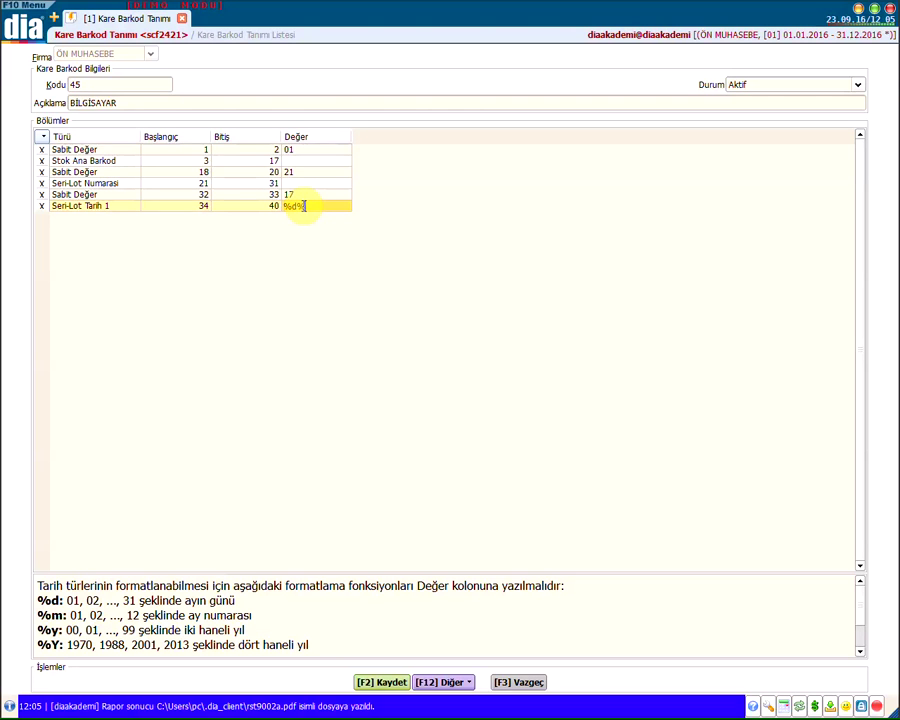
pyautogui.write('m')
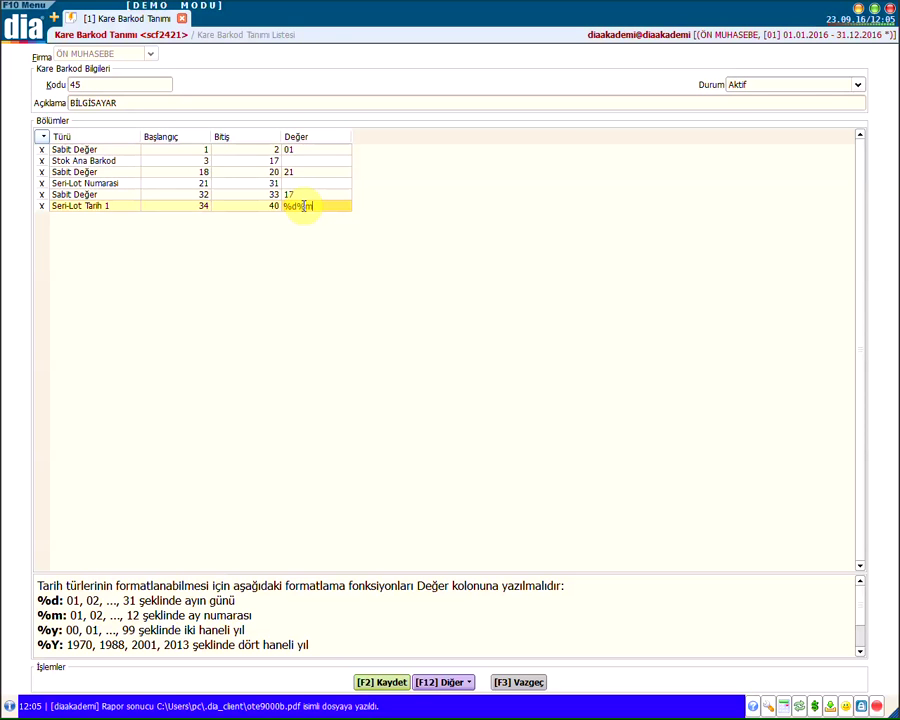
pyautogui.write('%y')
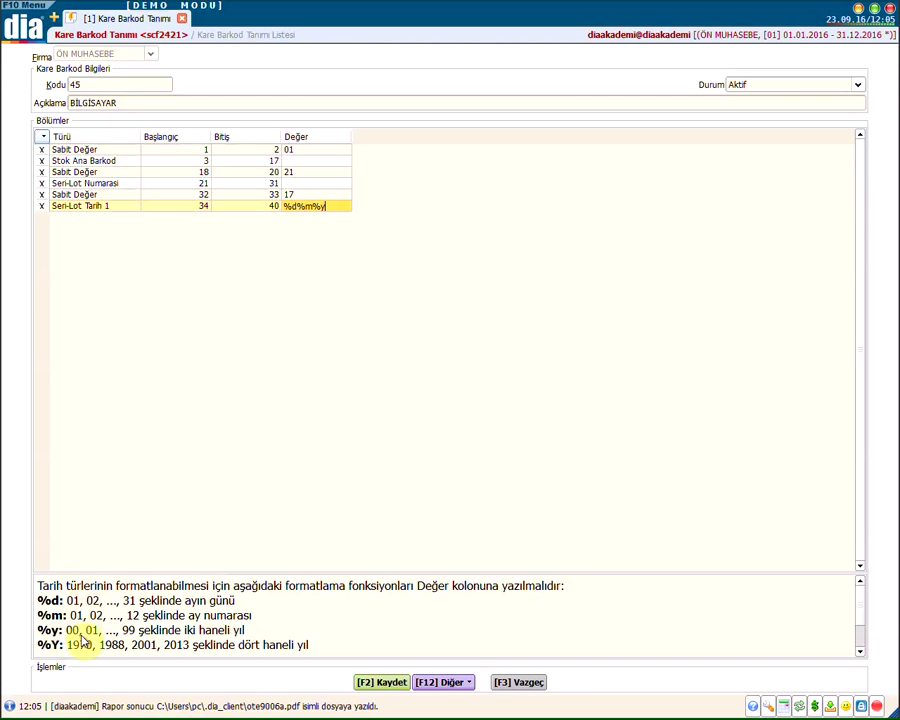
pyautogui.click(334, 206)
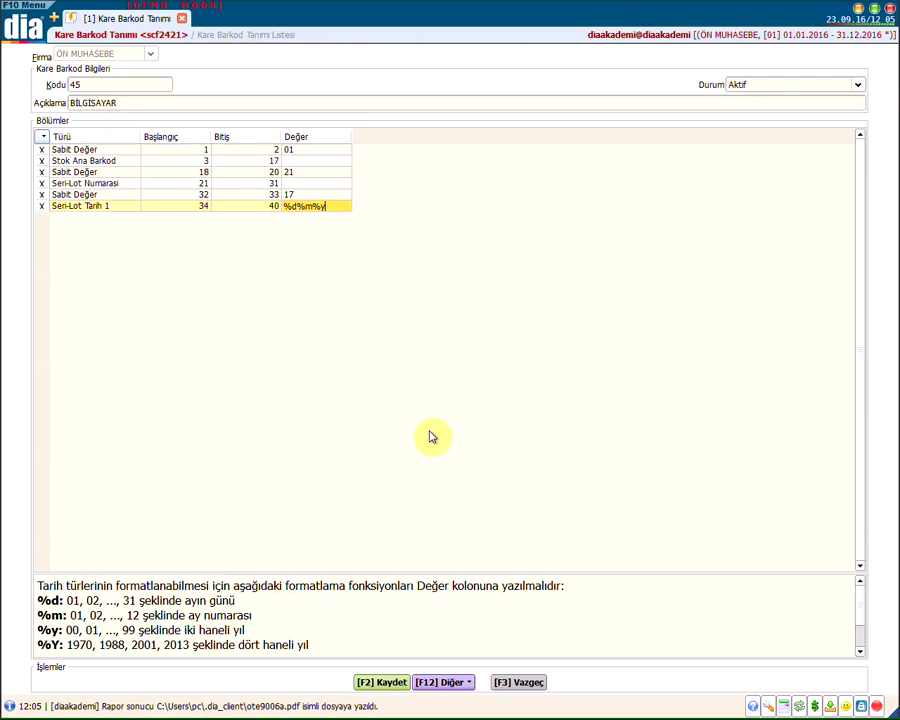
pyautogui.press('F2')
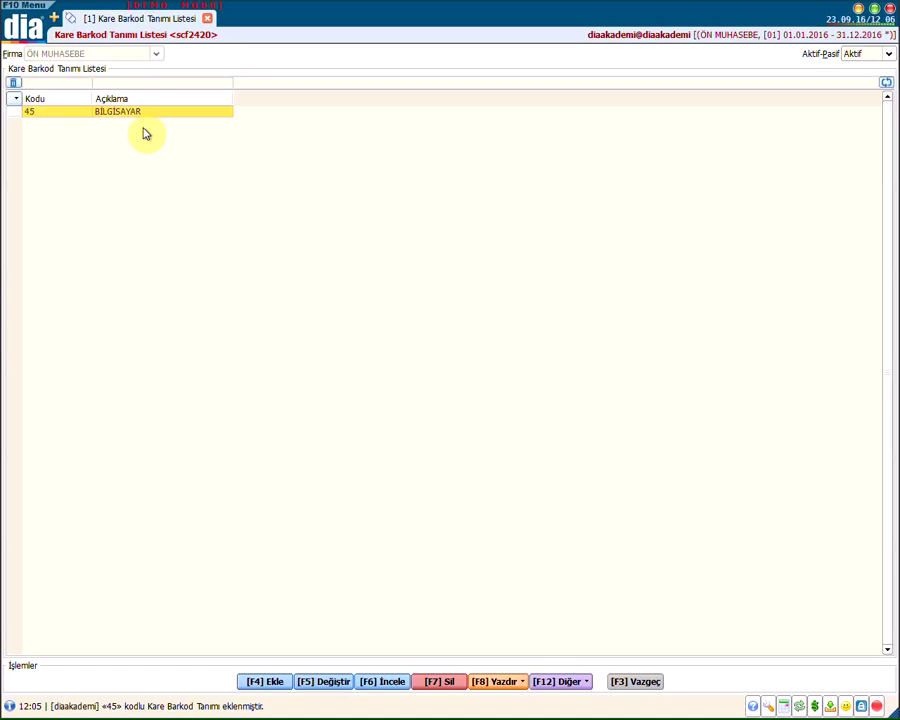
# Open the stock card of SERİ TAKİPLİ ÜRÜN (000003) from the stock list in a new tab
pyautogui.click(56, 17)
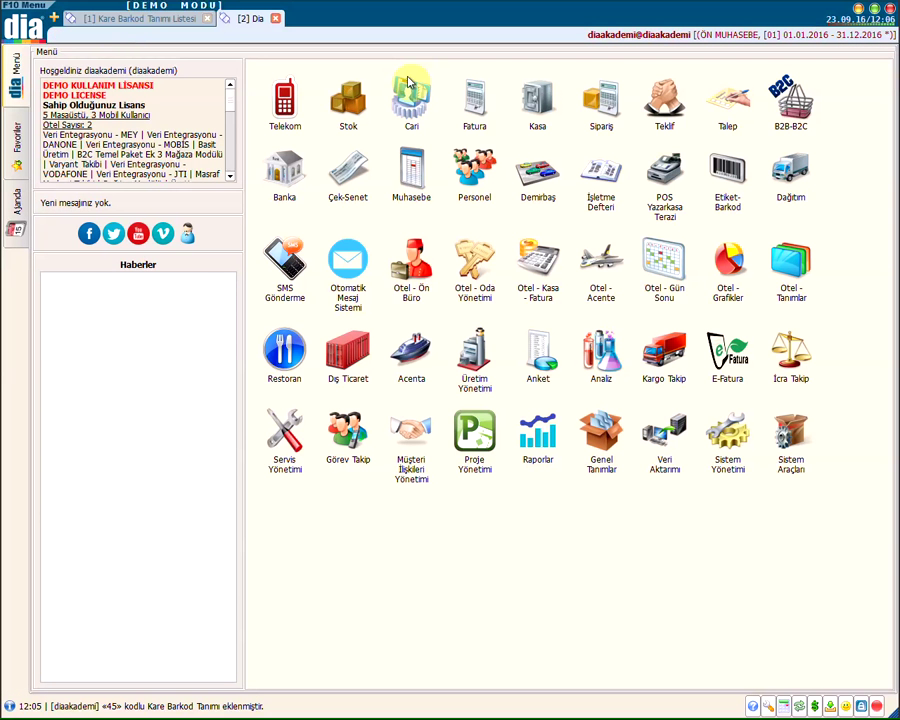
pyautogui.click(348, 97)
pyautogui.click(350, 92)
pyautogui.click(350, 92)
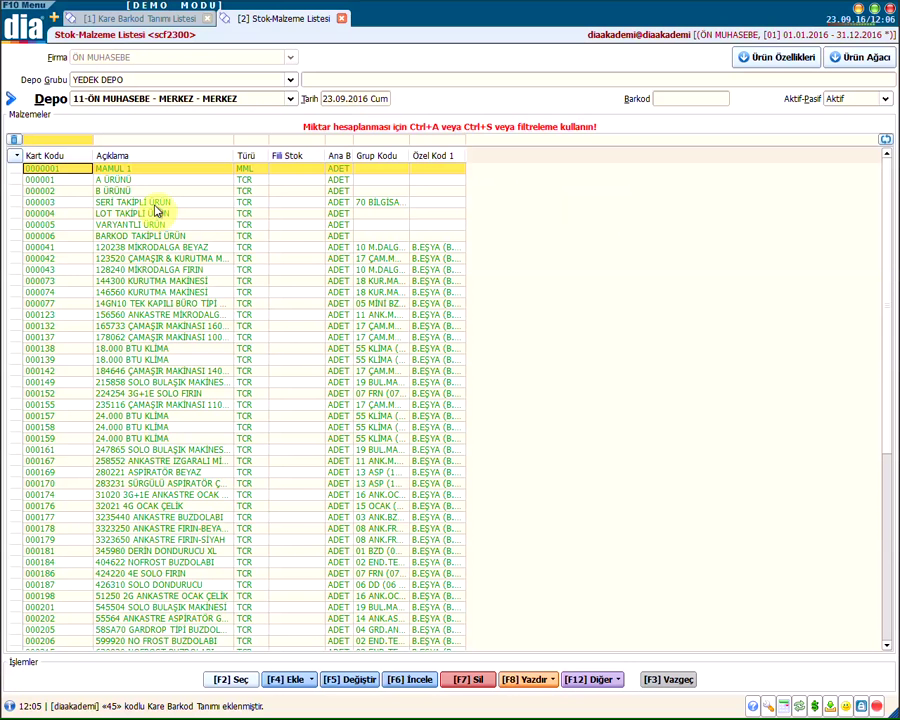
pyautogui.click(155, 204)
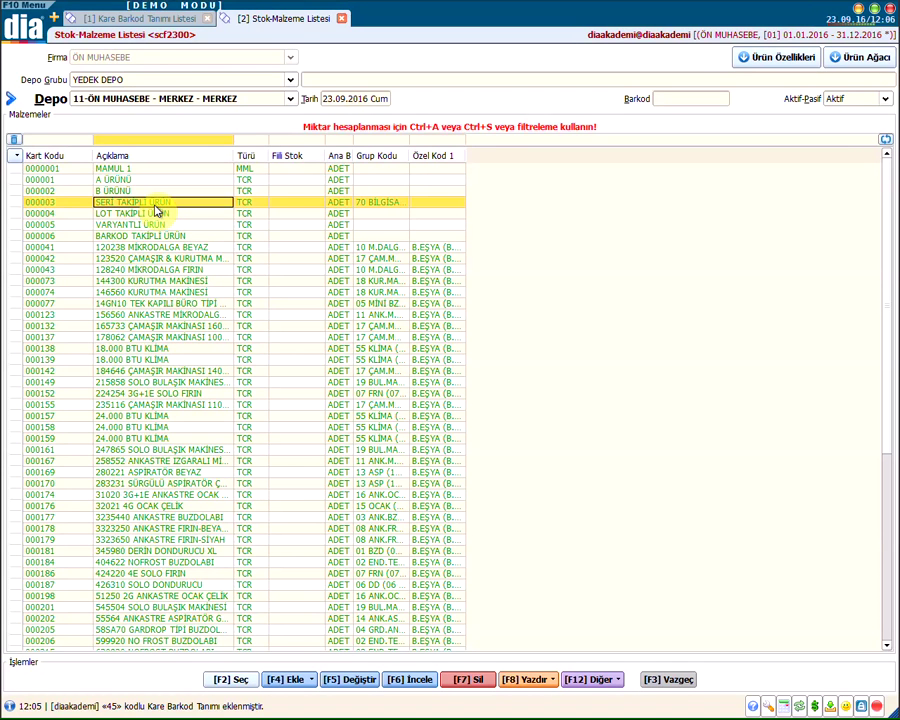
pyautogui.doubleClick(155, 207)
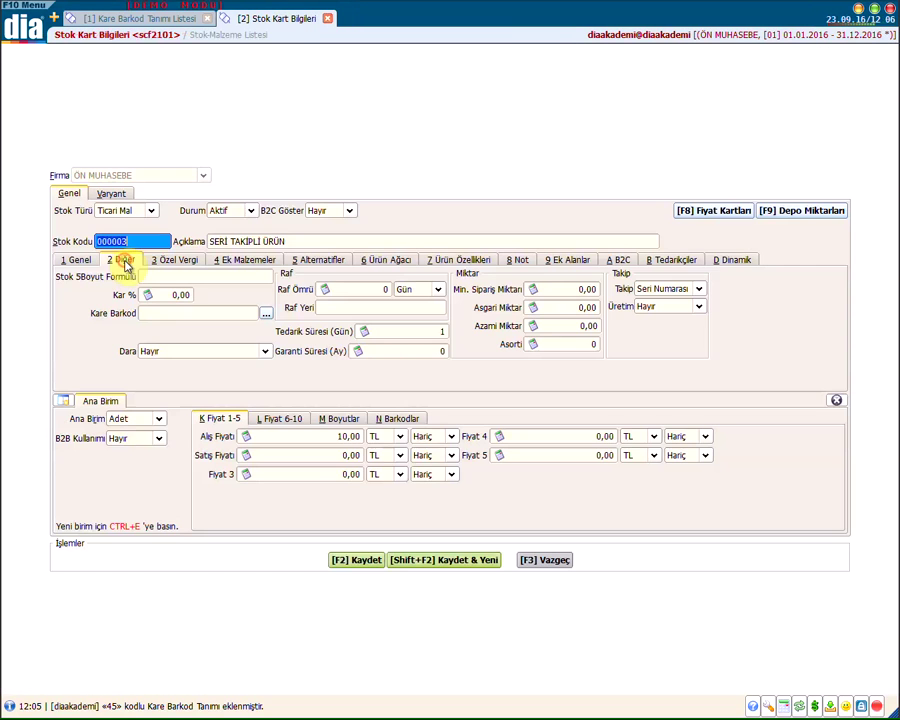
# Assign the square barcode definition 45 (BİLGİSAYAR) to the stock card
pyautogui.click(144, 313)
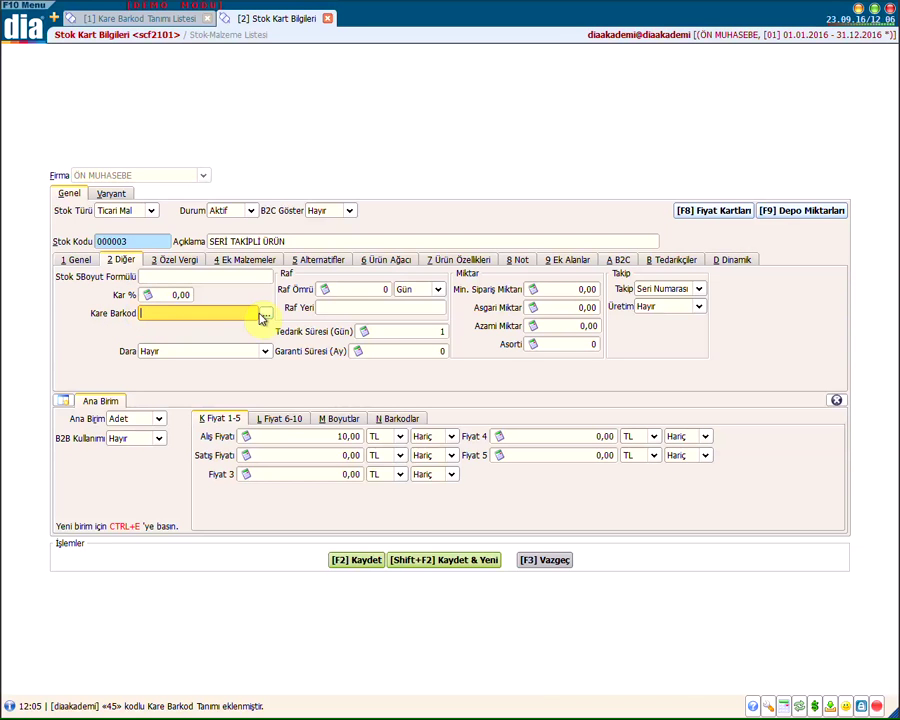
pyautogui.click(266, 315)
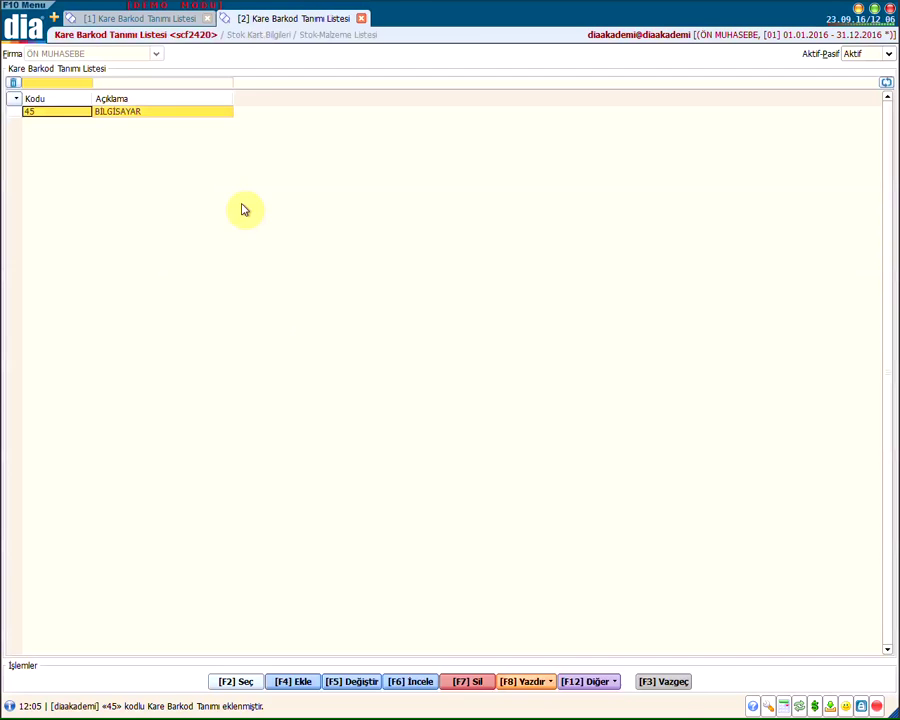
pyautogui.doubleClick(161, 116)
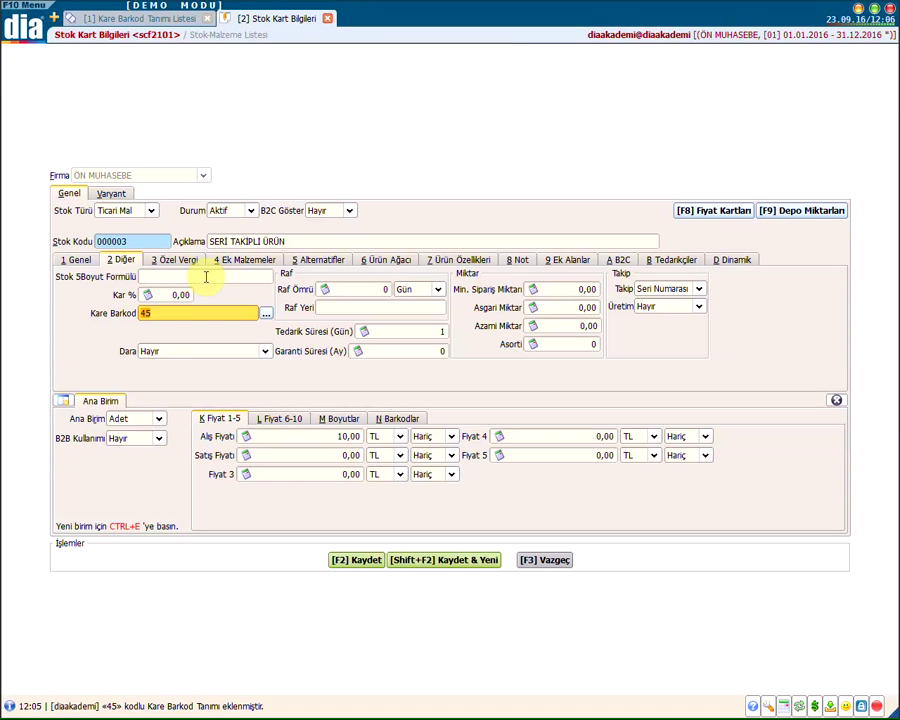
# Check the stock card's main unit barcode number and save the card
pyautogui.click(395, 418)
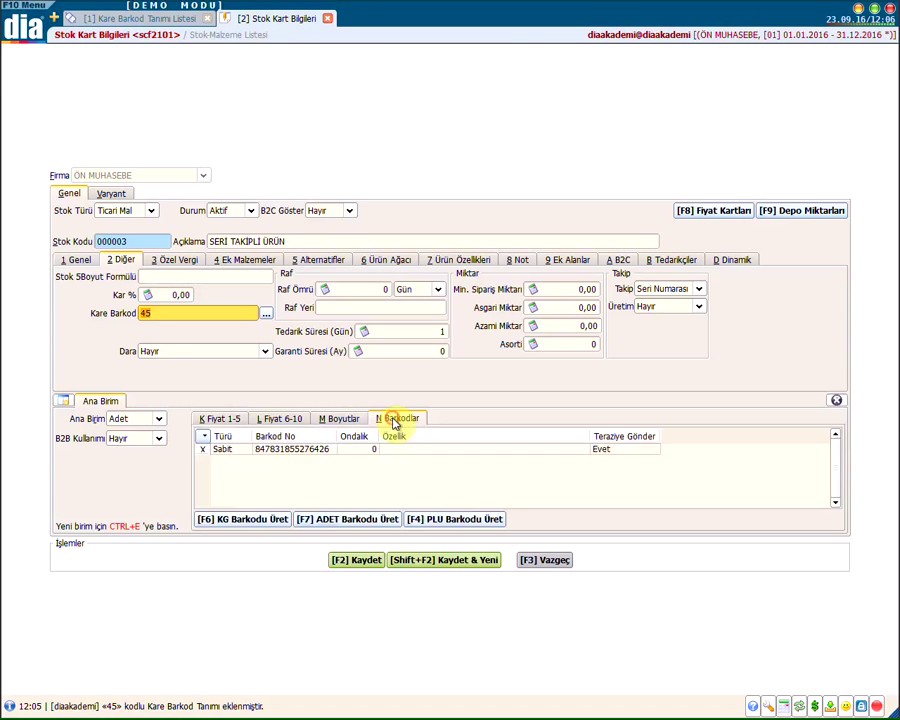
pyautogui.click(318, 450)
pyautogui.moveTo(309, 458); pyautogui.dragTo(329, 458)
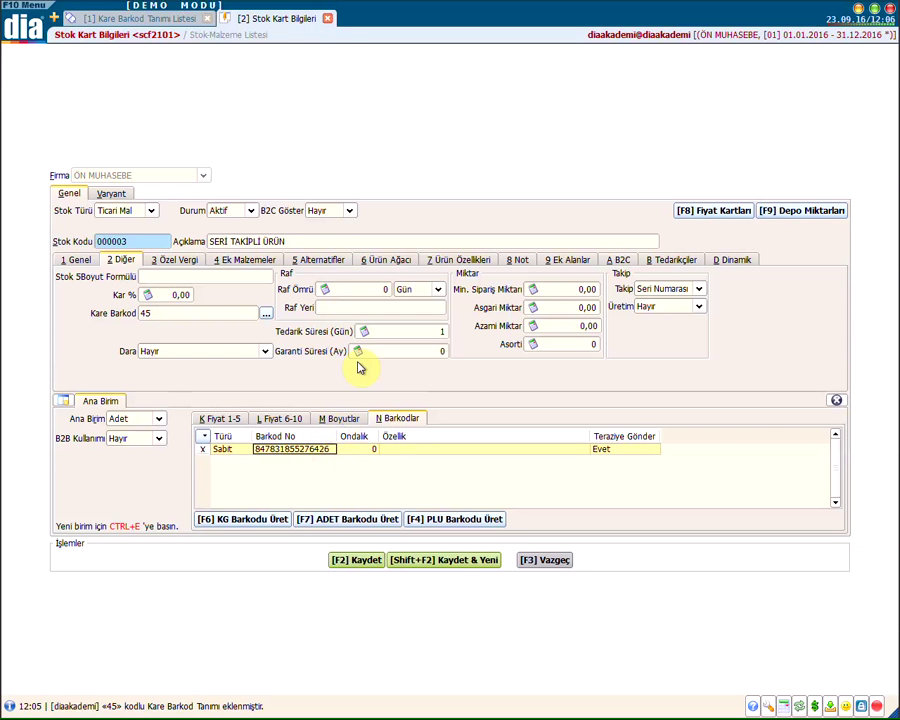
pyautogui.press('F2')
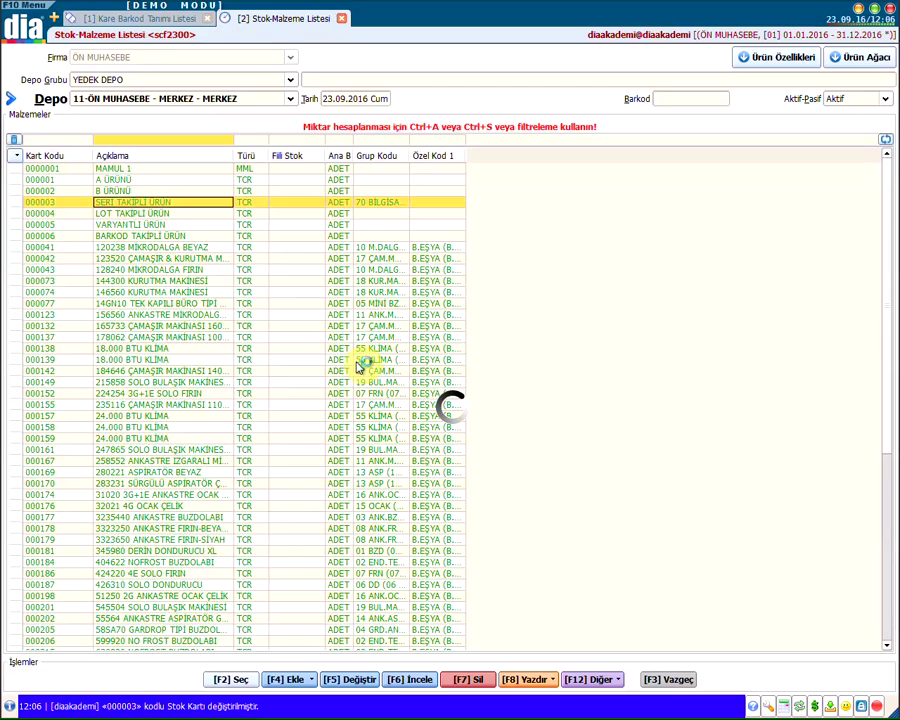
# Create a new Mal Alım invoice for the current account KALE YAPI -KALE KONUTLARI PROJESİ G.Y.O
pyautogui.press('F10')
pyautogui.click(474, 88)
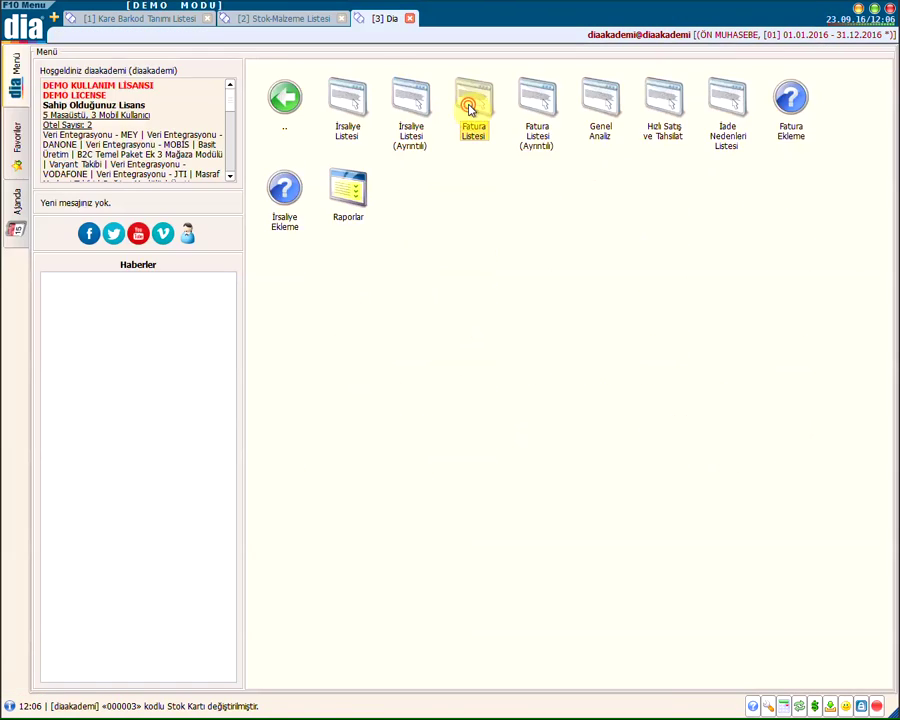
pyautogui.click(472, 100)
pyautogui.click(250, 678)
pyautogui.click(286, 646)
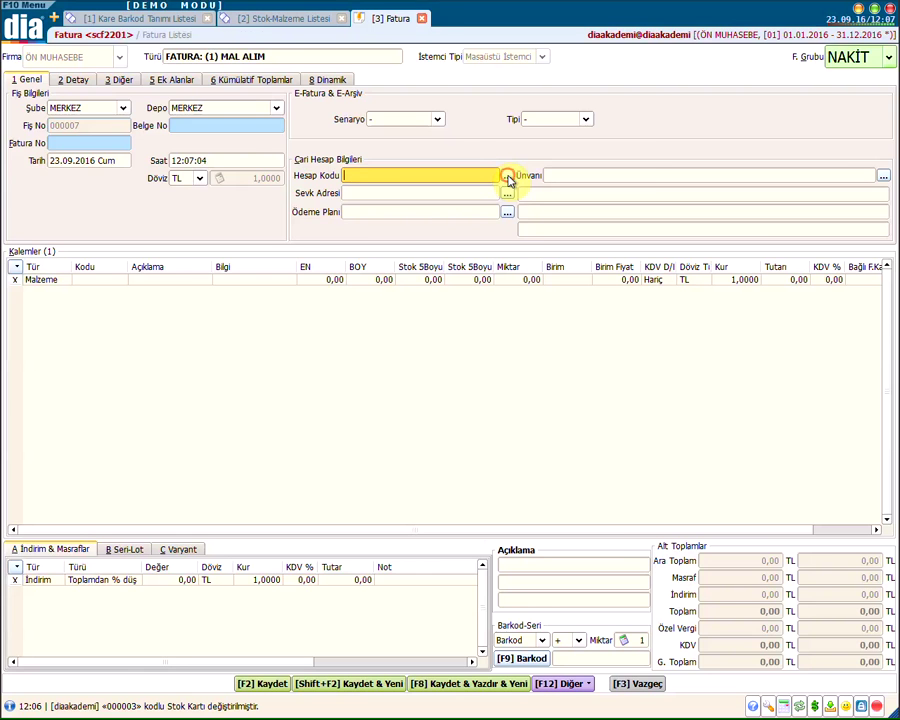
pyautogui.click(508, 178)
pyautogui.doubleClick(312, 340)
pyautogui.click(567, 660)
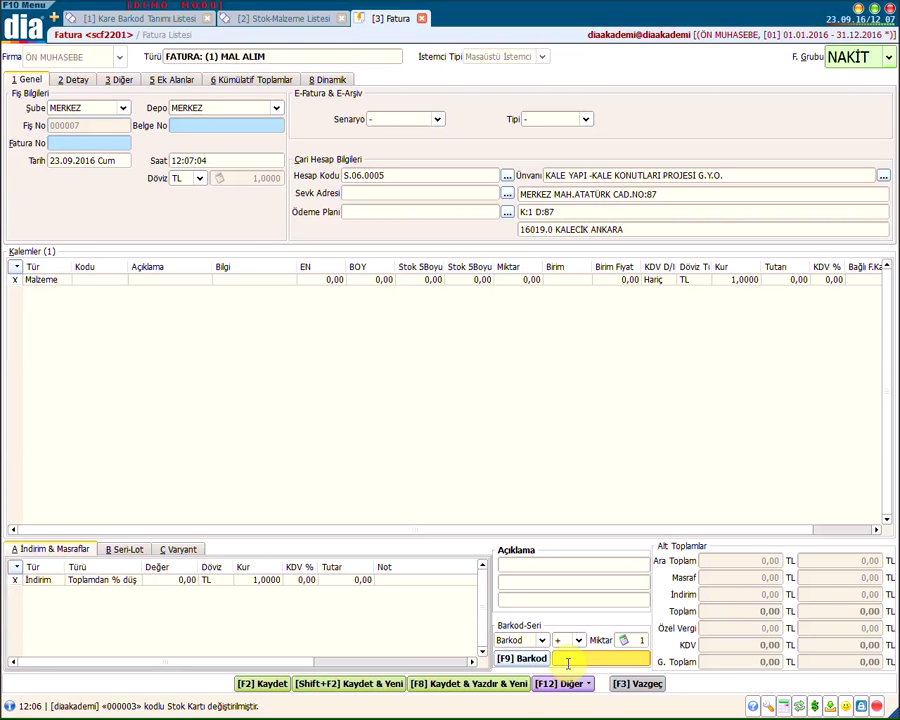
pyautogui.click(541, 641)
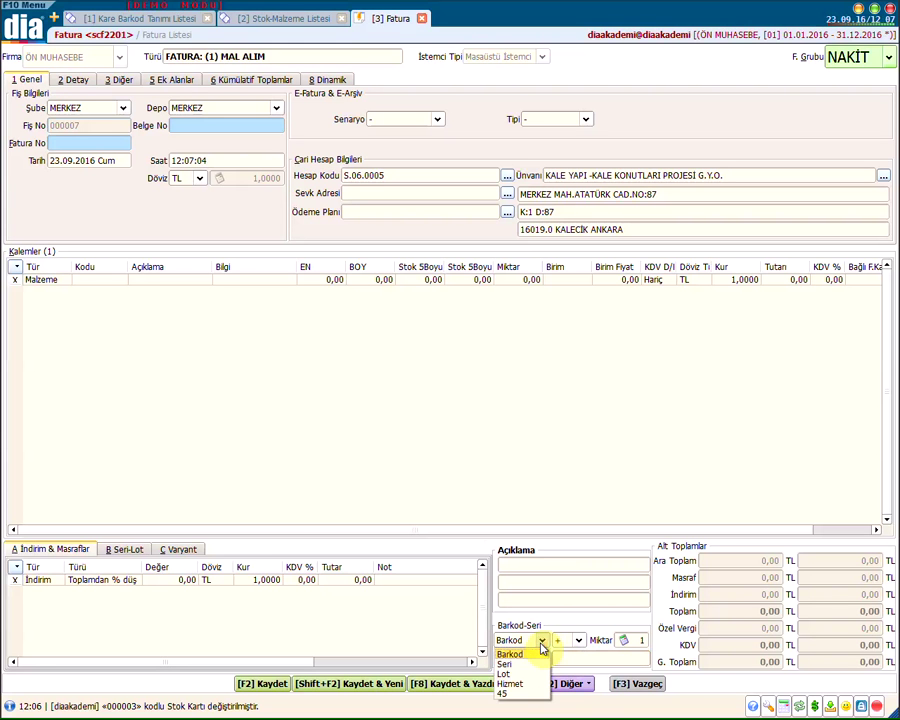
pyautogui.click(507, 694)
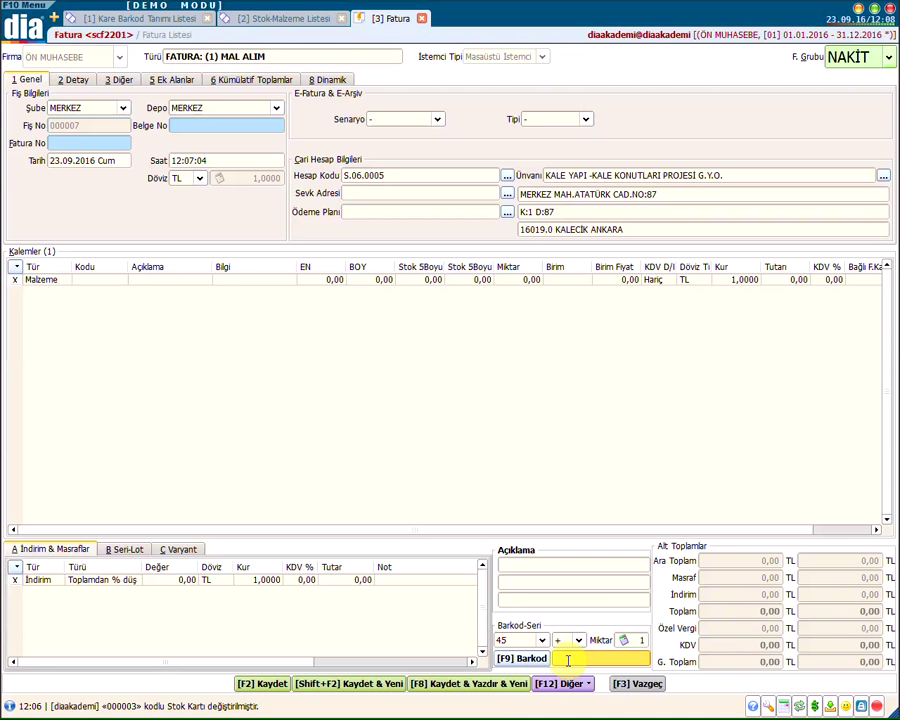
pyautogui.write('018478318552764262')
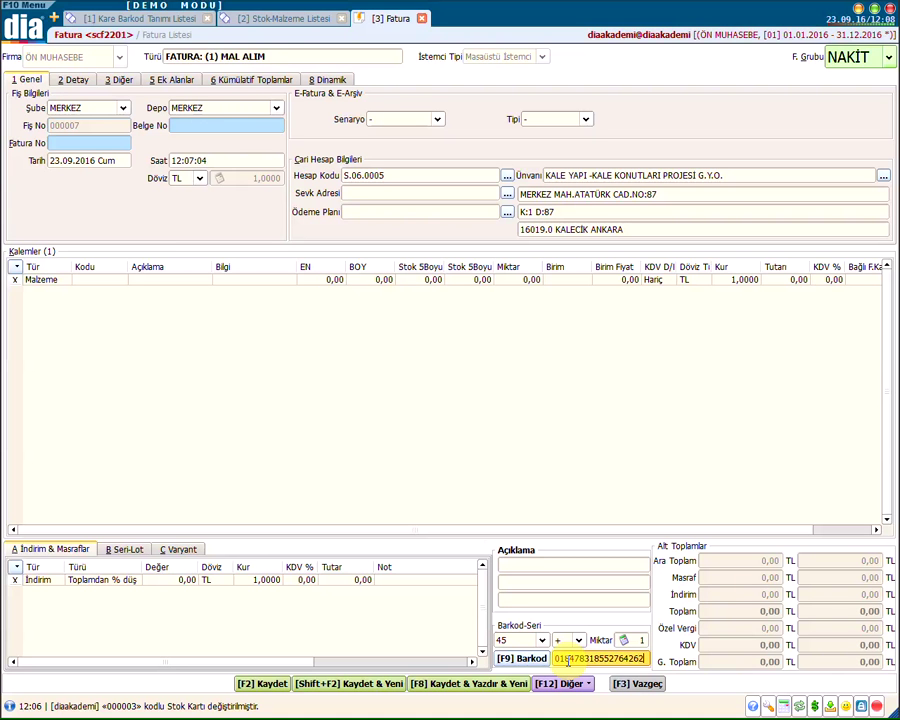
pyautogui.write('1')
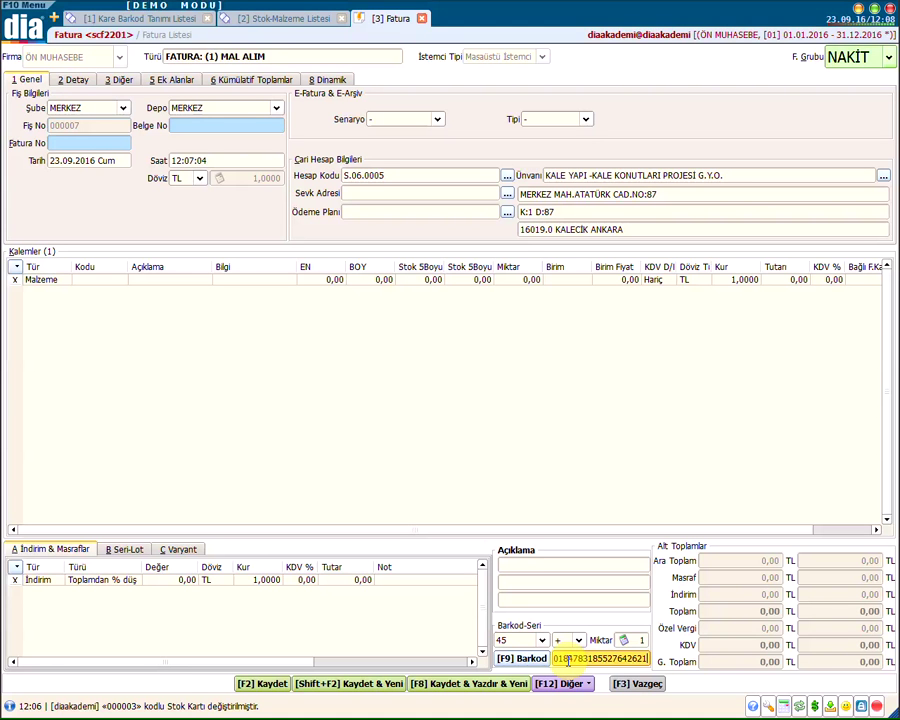
pyautogui.write('177777777777')
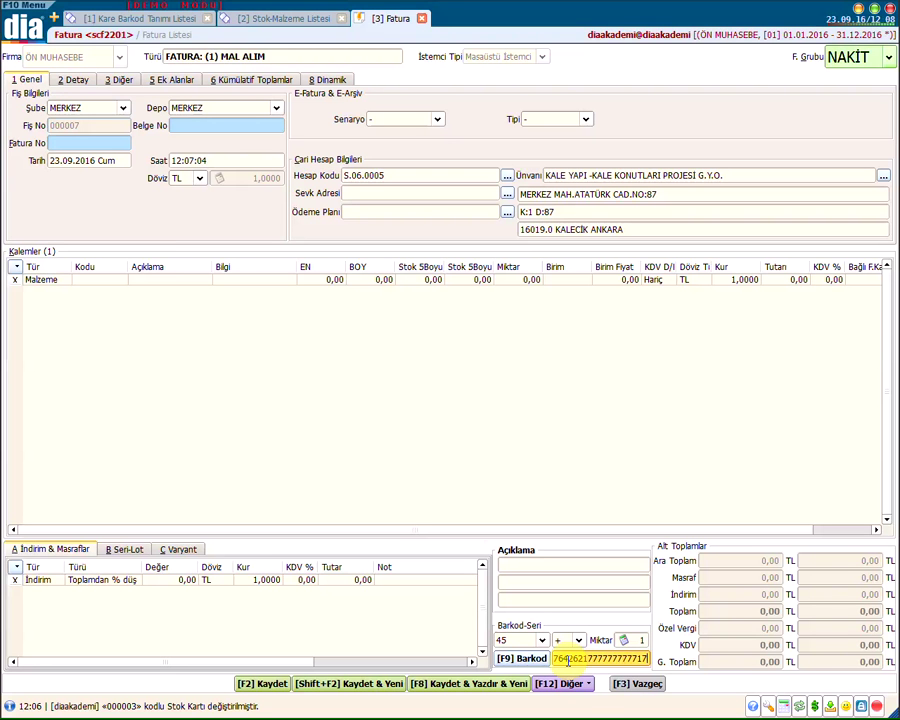
pyautogui.write('3092016')
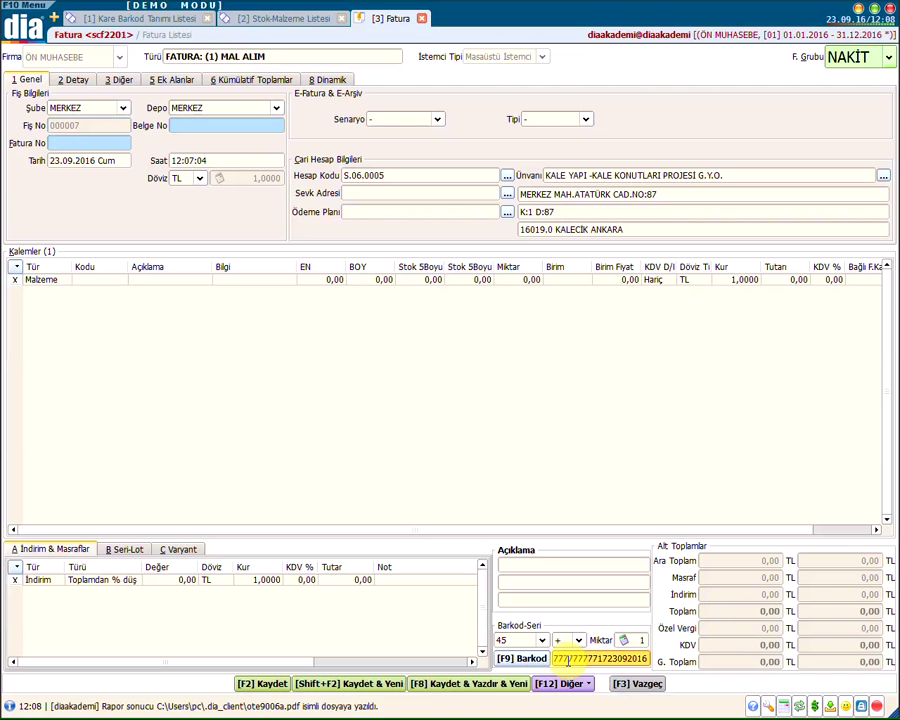
pyautogui.press('Return')
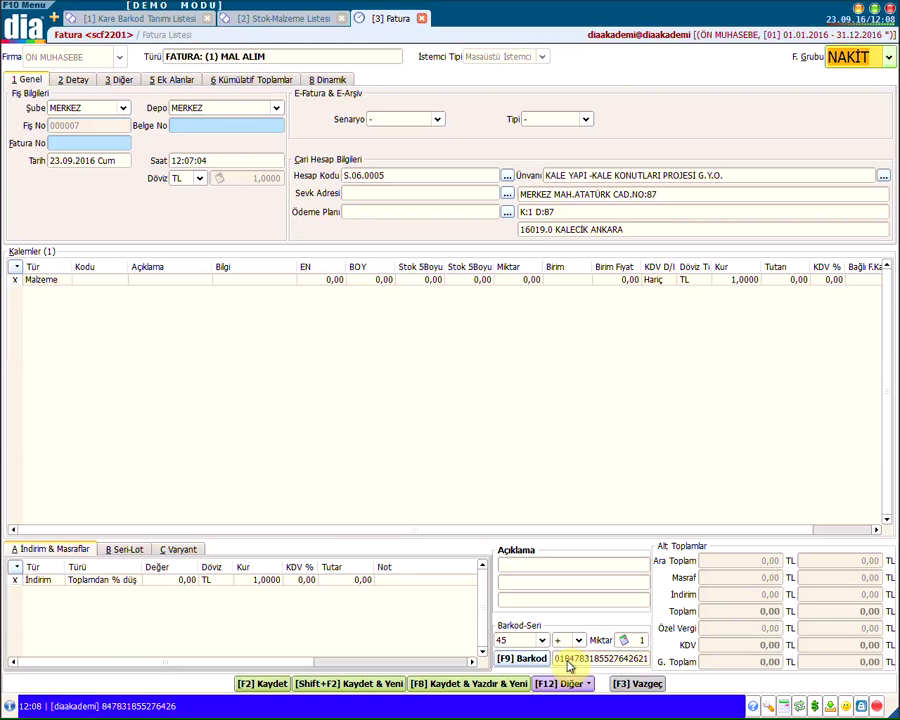
# Review the SERİ TAKİPLİ ÜRÜN line's serial number, quantity and date details, and save the invoice
pyautogui.click(283, 284)
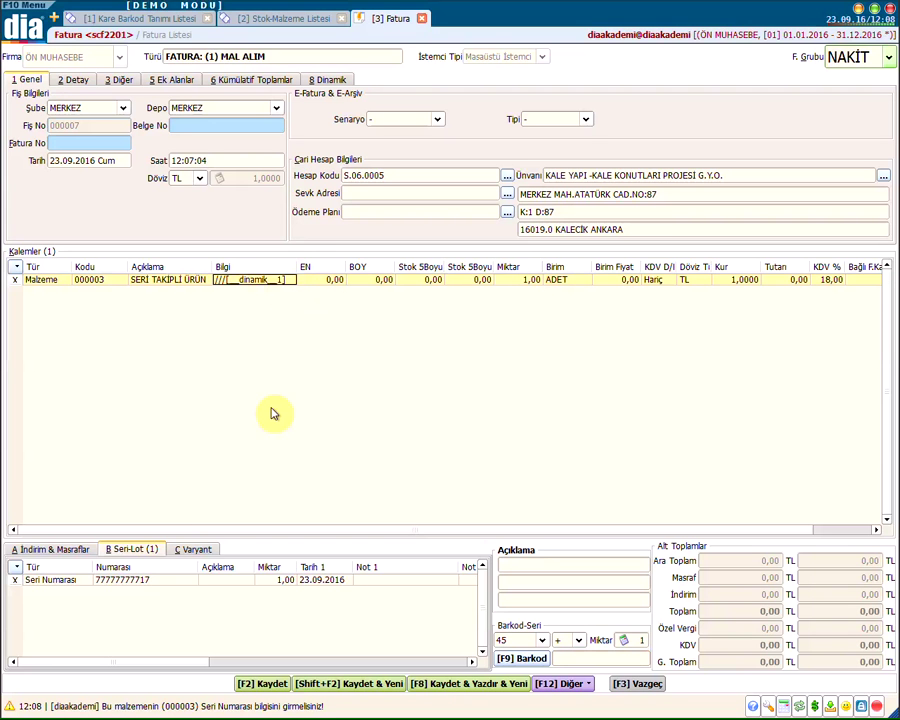
pyautogui.click(141, 582)
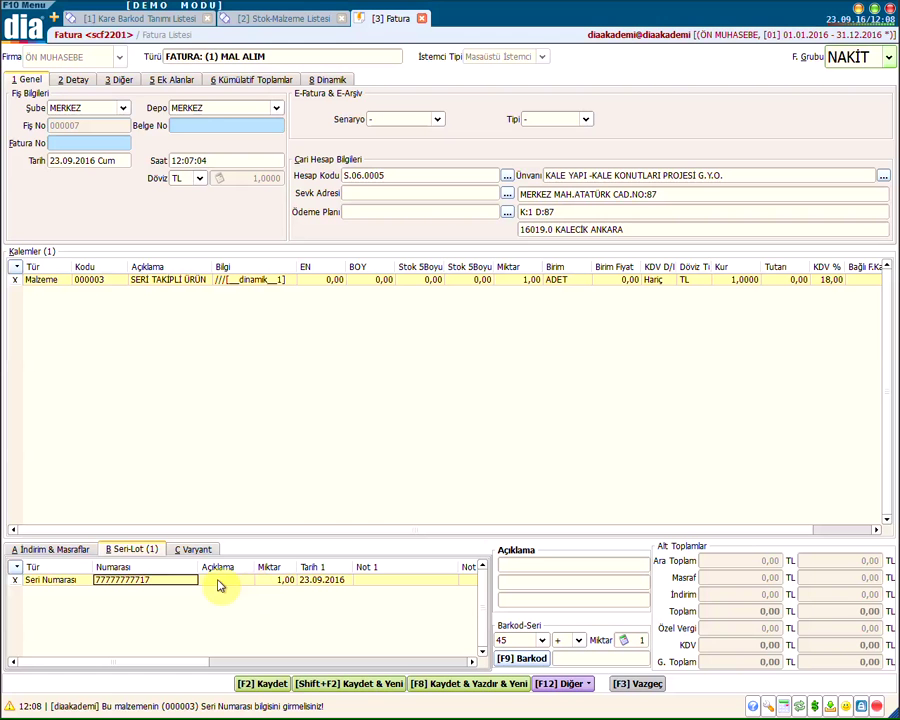
pyautogui.click(278, 580)
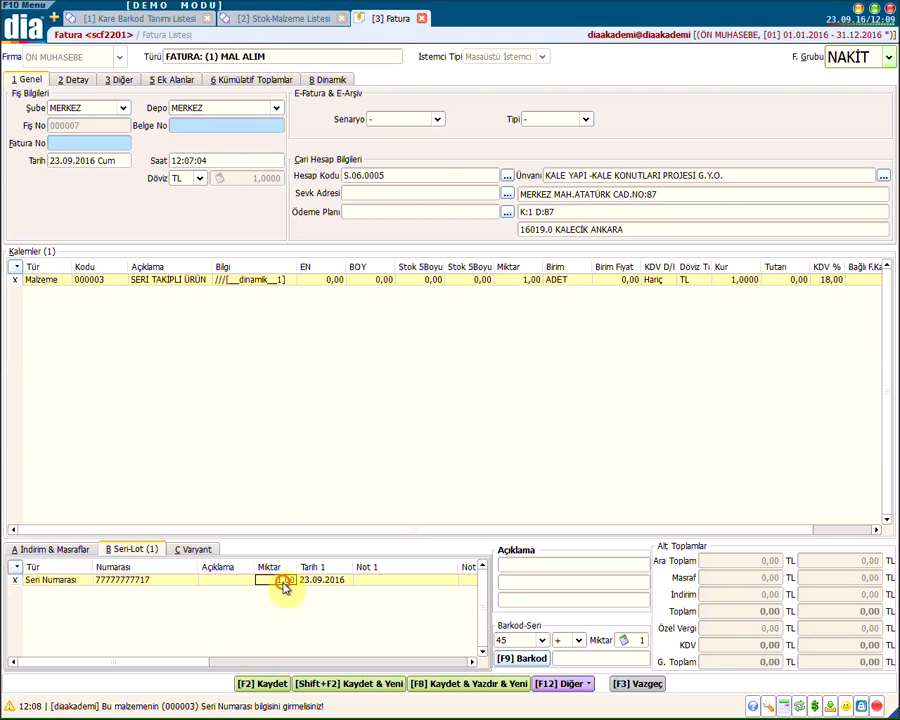
pyautogui.click(262, 685)
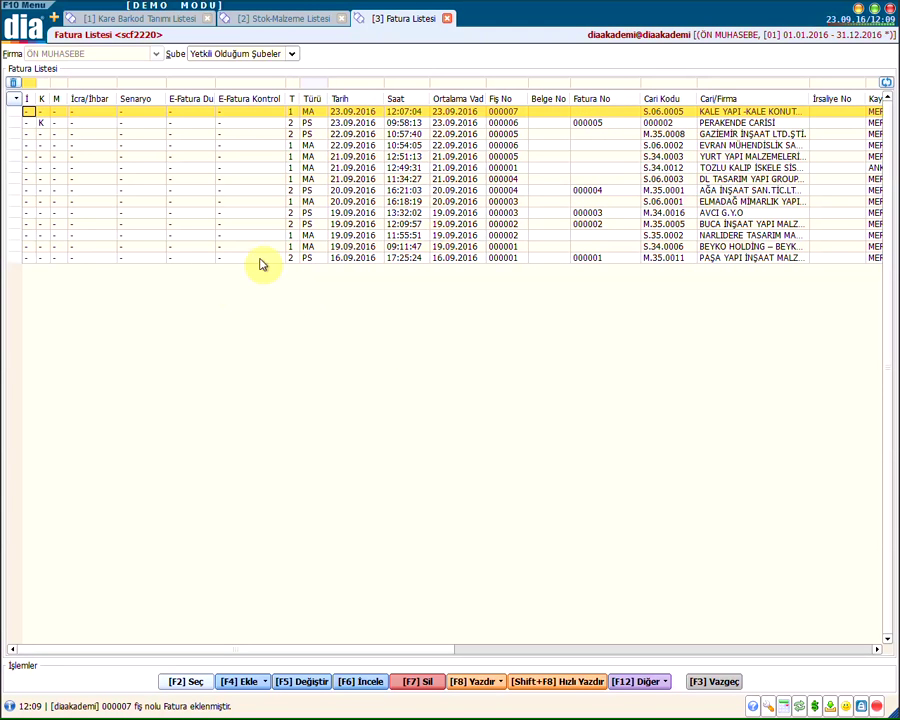
# Find the Seri-Lot Özellikleri/Barkodu Basımı screen by searching for barkod and start a new label design for its Etiket Tasarımı field
pyautogui.click(31, 27)
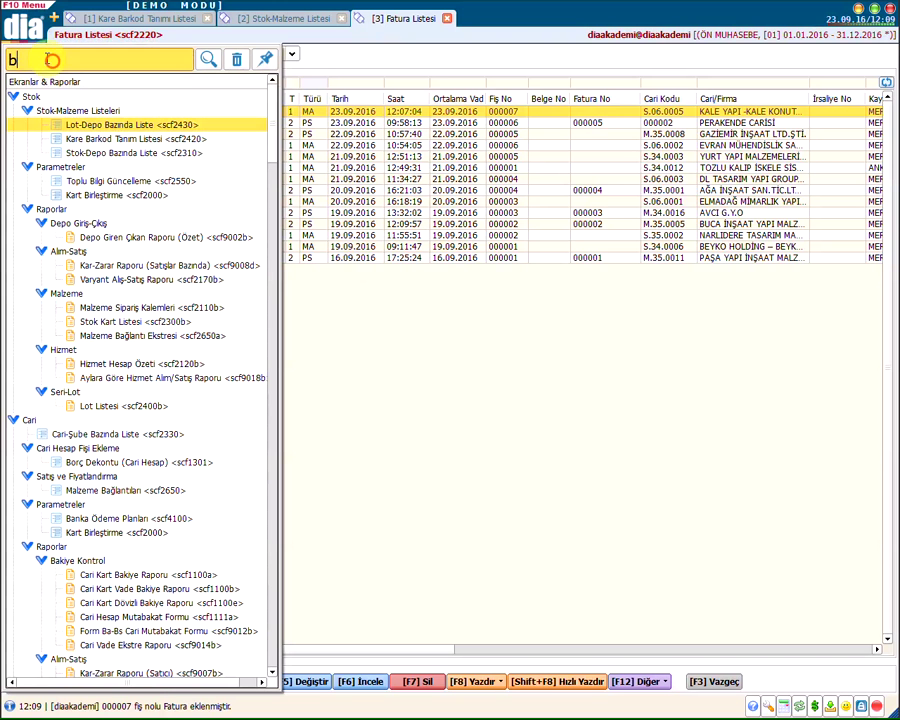
pyautogui.write('barkod')
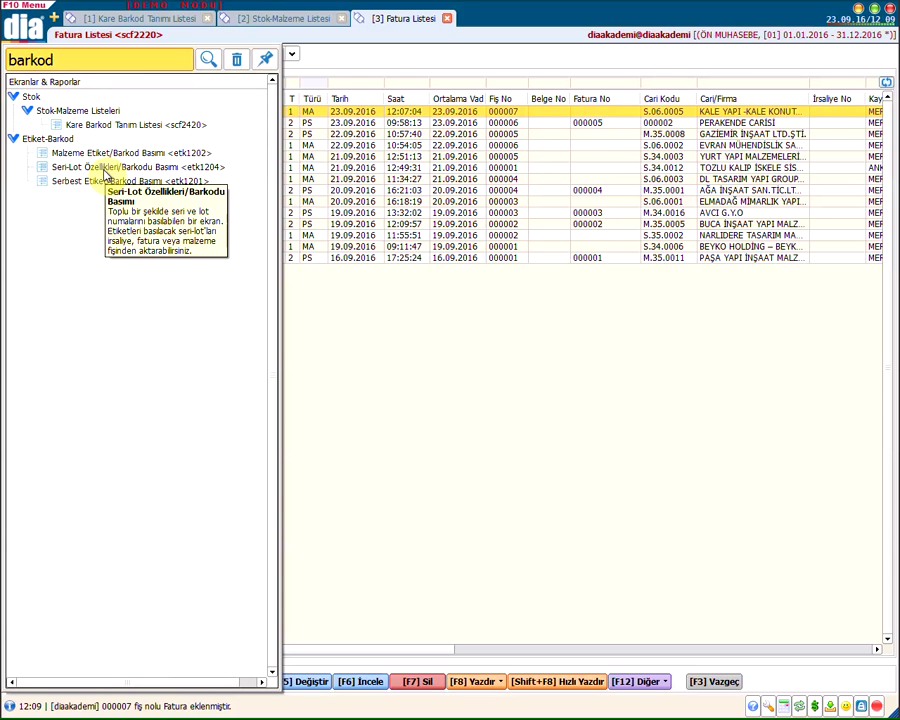
pyautogui.doubleClick(104, 167)
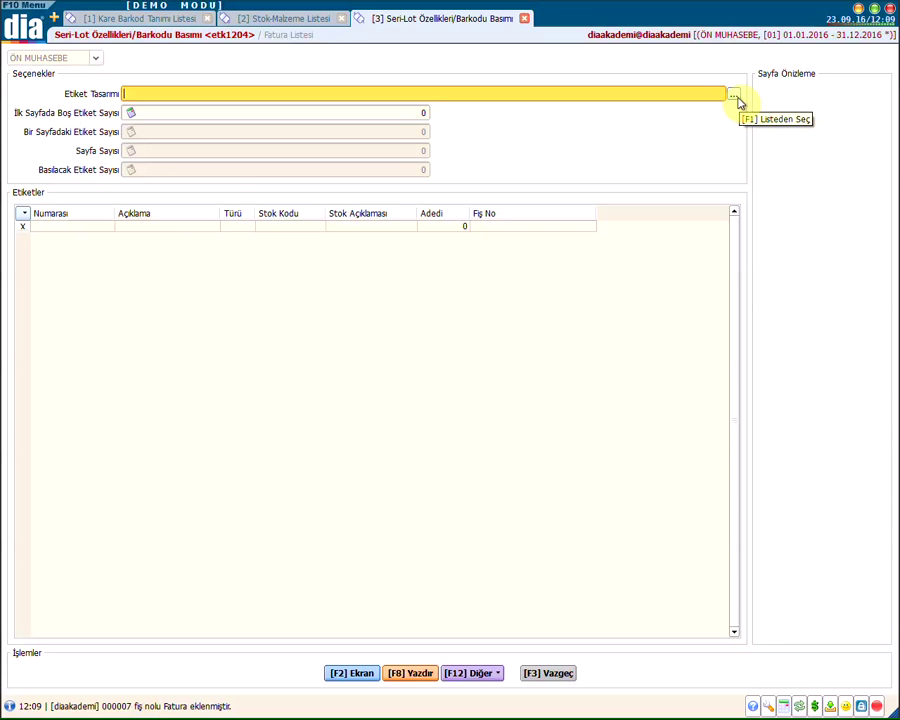
pyautogui.click(735, 96)
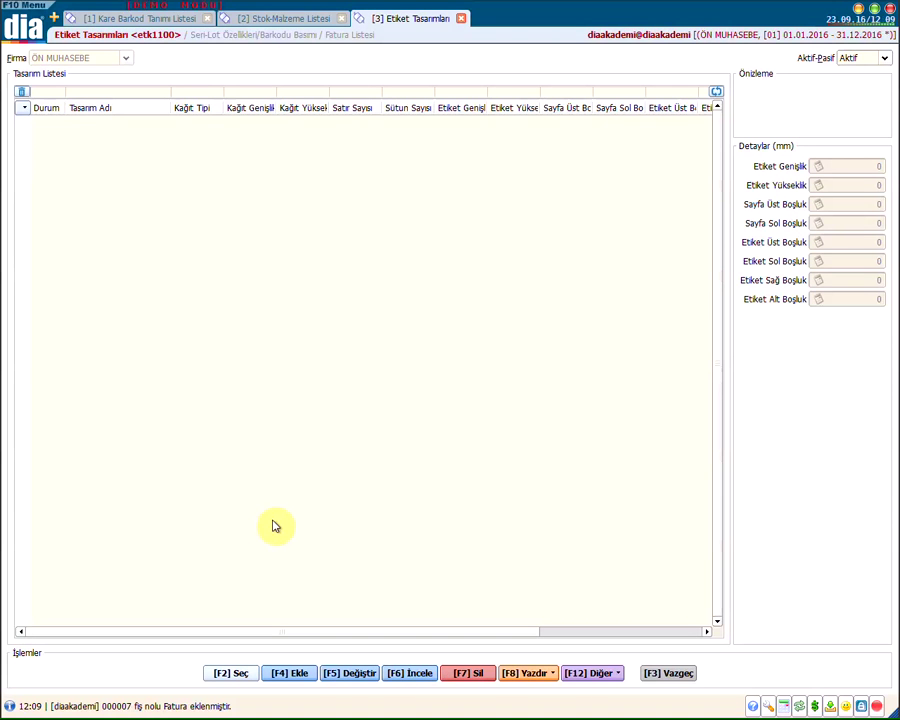
pyautogui.press('F4')
# Draw a barcode object about 44 by 30 mm near the upper-left corner of the label layout
pyautogui.click(123, 82)
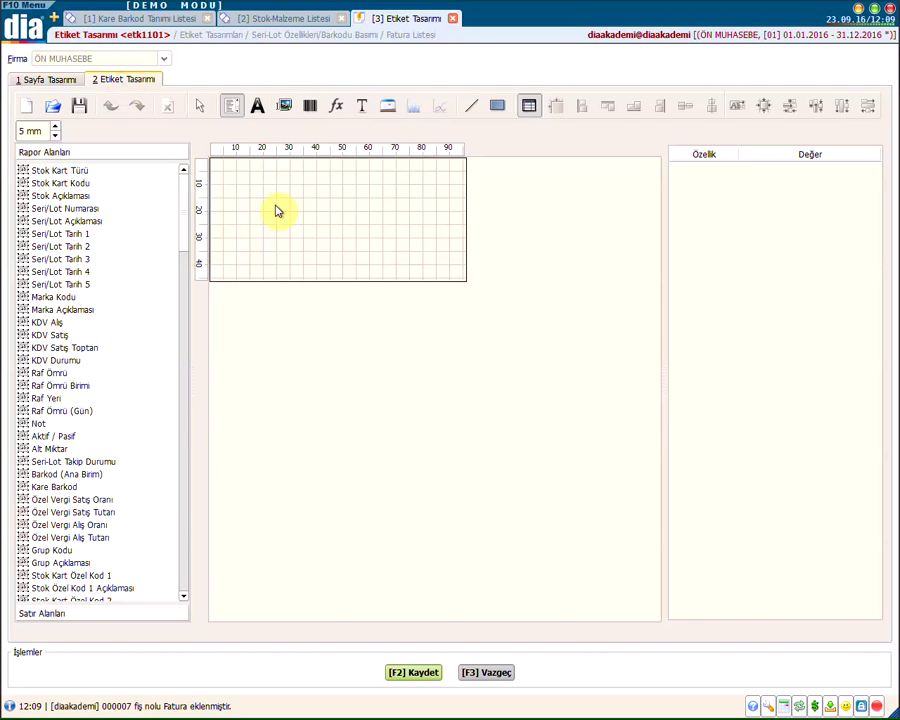
pyautogui.click(309, 108)
pyautogui.moveTo(226, 172); pyautogui.dragTo(344, 252)
pyautogui.click(311, 213)
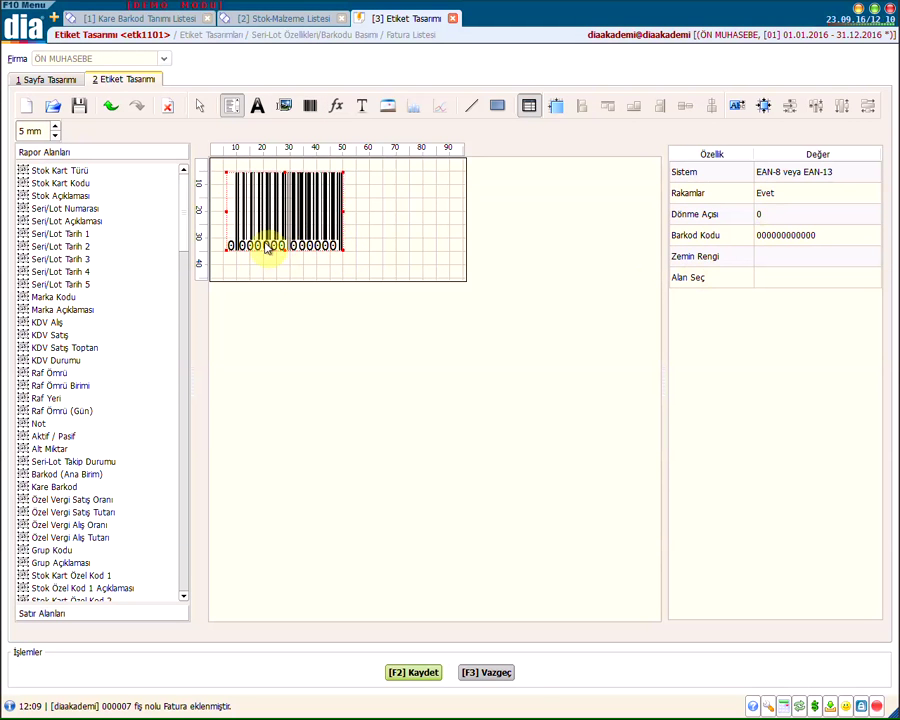
# Set the barcode's Sistem to DataMatrix and link it to the Kare Barkod field
pyautogui.click(775, 174)
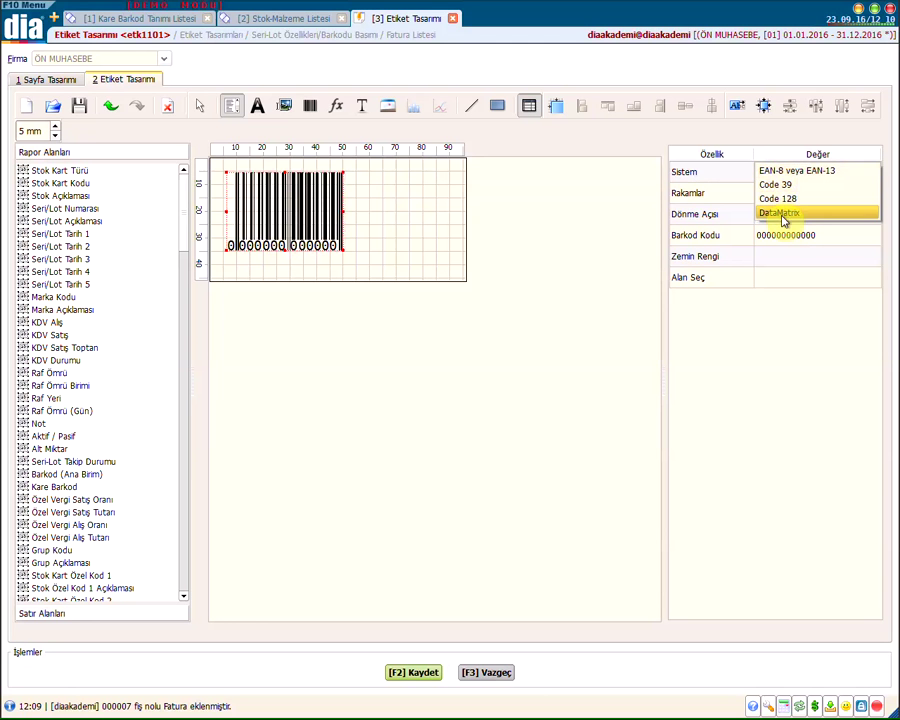
pyautogui.click(783, 217)
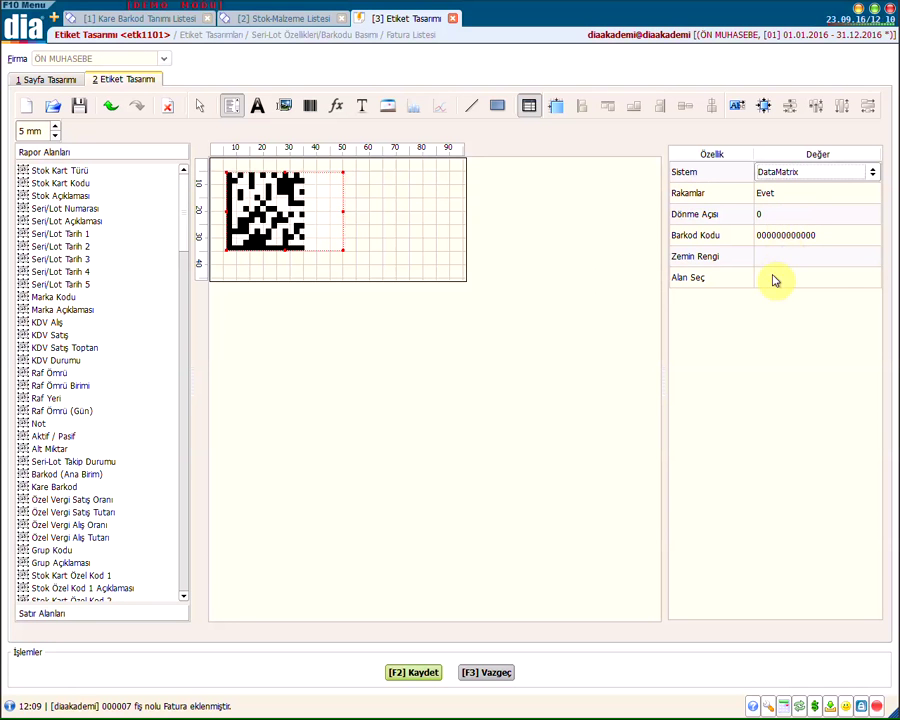
pyautogui.click(806, 279)
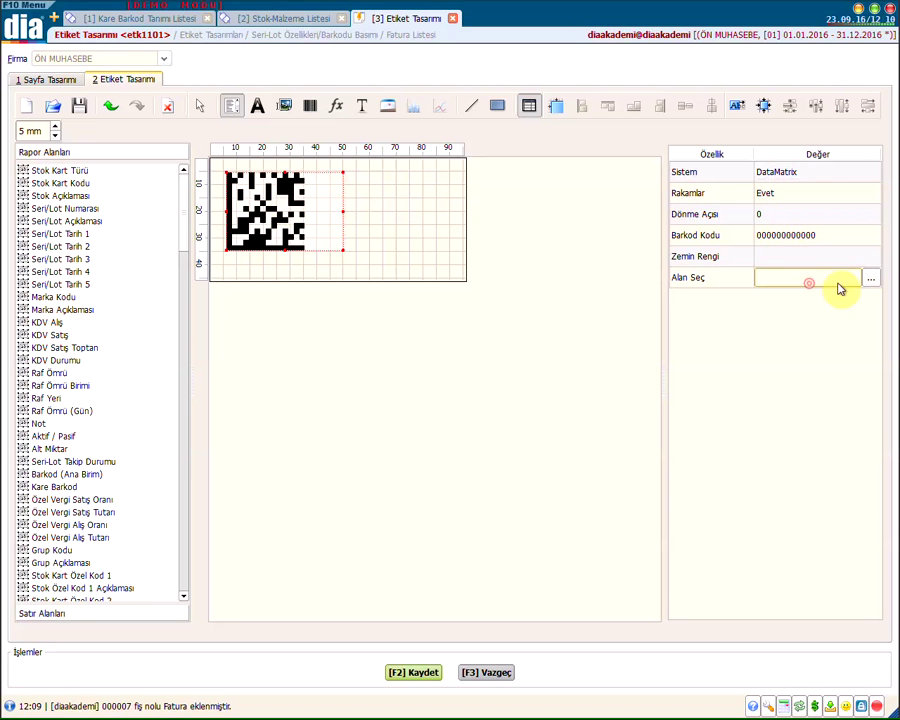
pyautogui.scroll(-1, 350, 378)
pyautogui.click(364, 398)
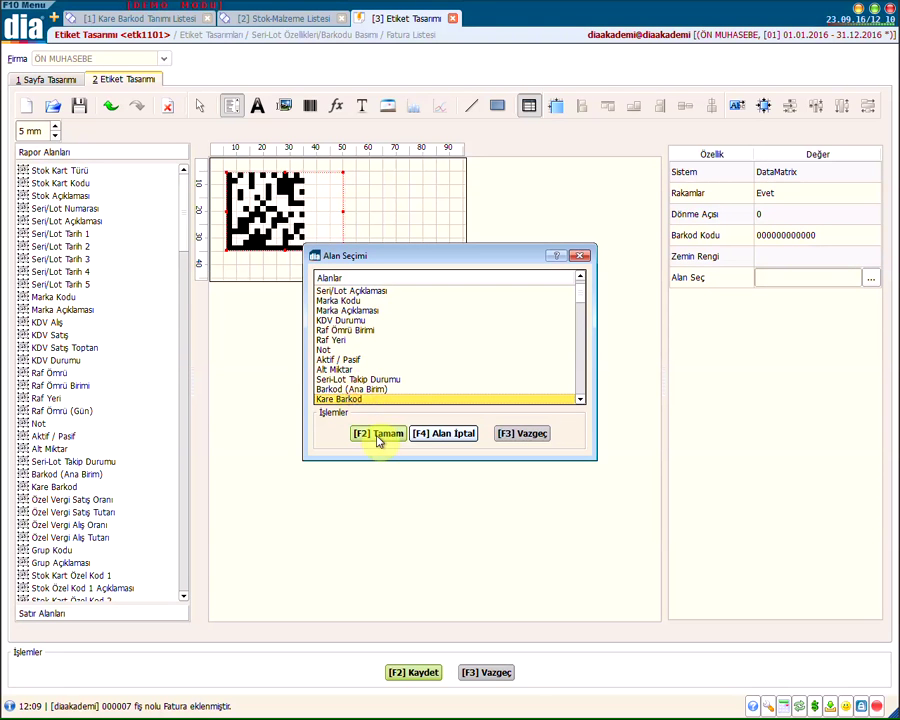
pyautogui.click(379, 434)
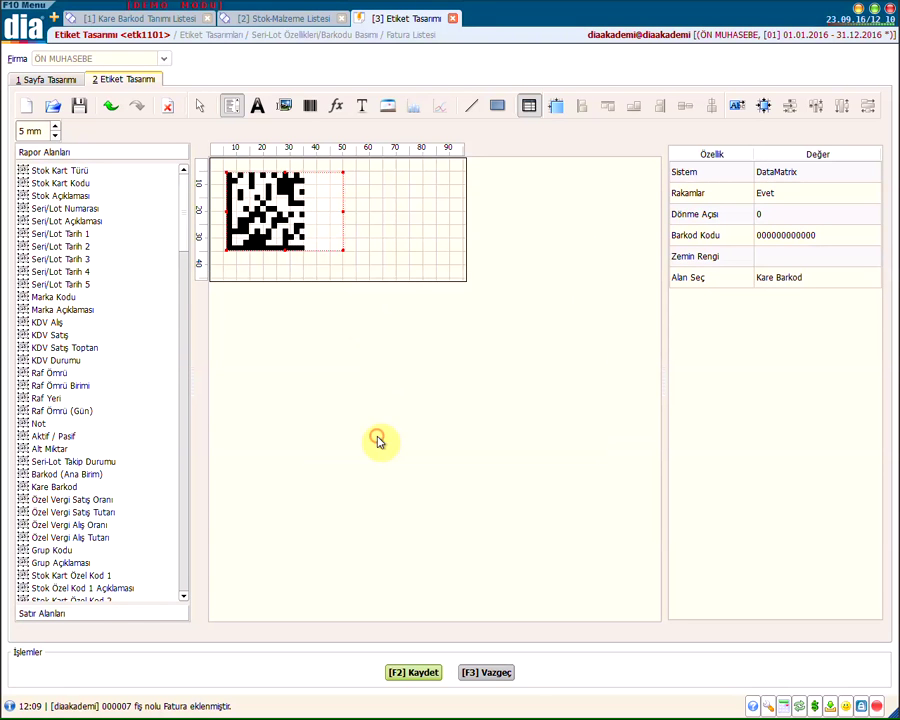
pyautogui.click(408, 211)
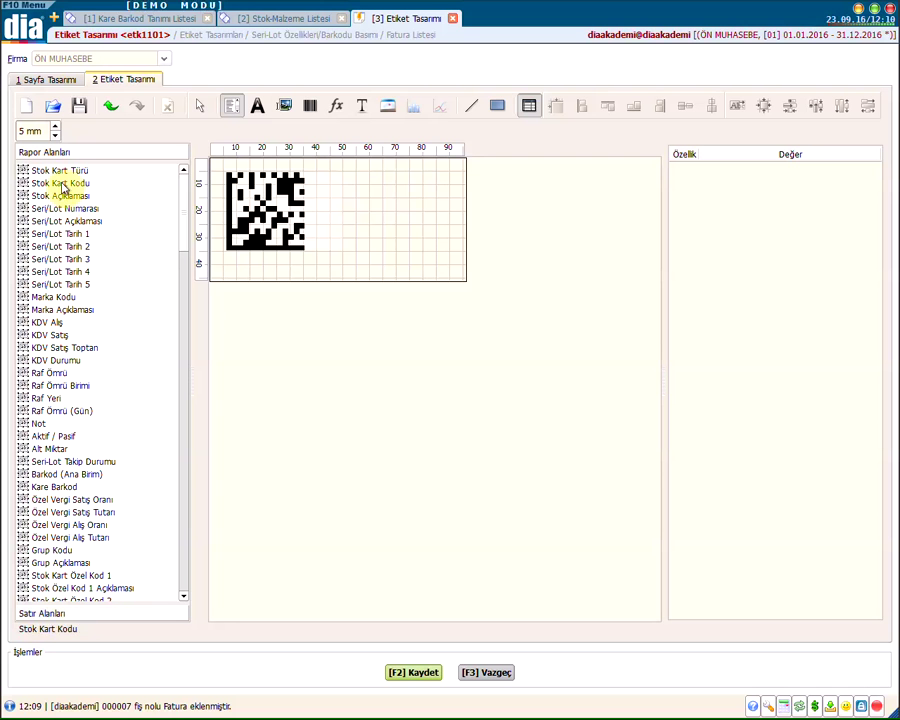
# Place the Stok Kart Kodu, Seri/Lot Numarası, Seri/Lot Tarih 1 and description fields in a column to the right of the barcode
pyautogui.moveTo(62, 184); pyautogui.dragTo(332, 184)
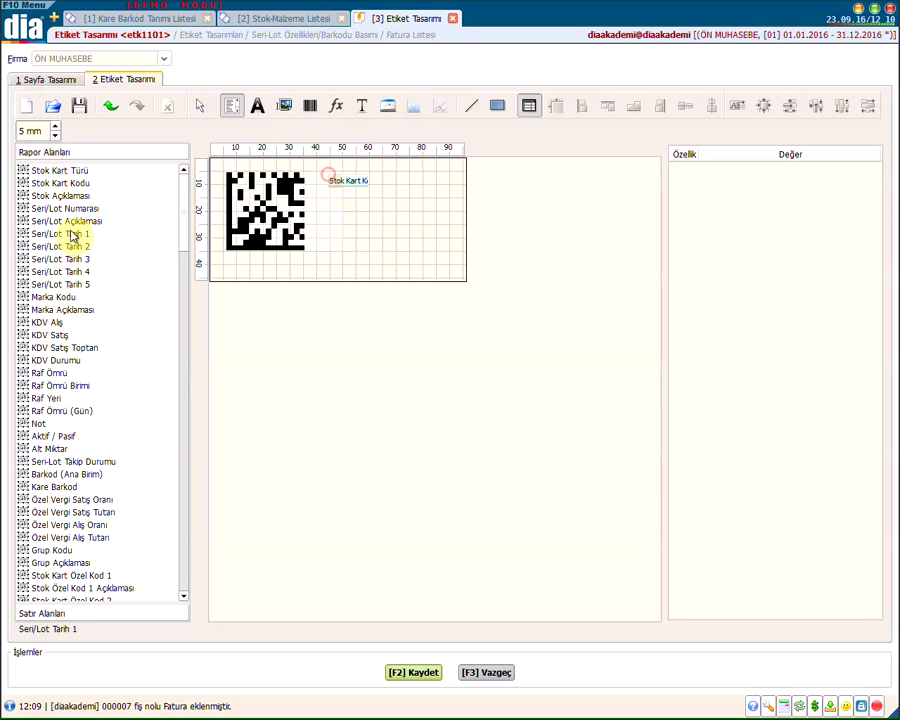
pyautogui.moveTo(63, 212); pyautogui.dragTo(338, 236)
pyautogui.scroll(-3, 80, 362)
pyautogui.moveTo(60, 450); pyautogui.dragTo(382, 180)
pyautogui.click(370, 250)
pyautogui.click(372, 207)
pyautogui.click(370, 181)
pyautogui.click(383, 261)
# Name the label design kare barkod, save it and select it as the Etiket Tasarımı
pyautogui.click(50, 80)
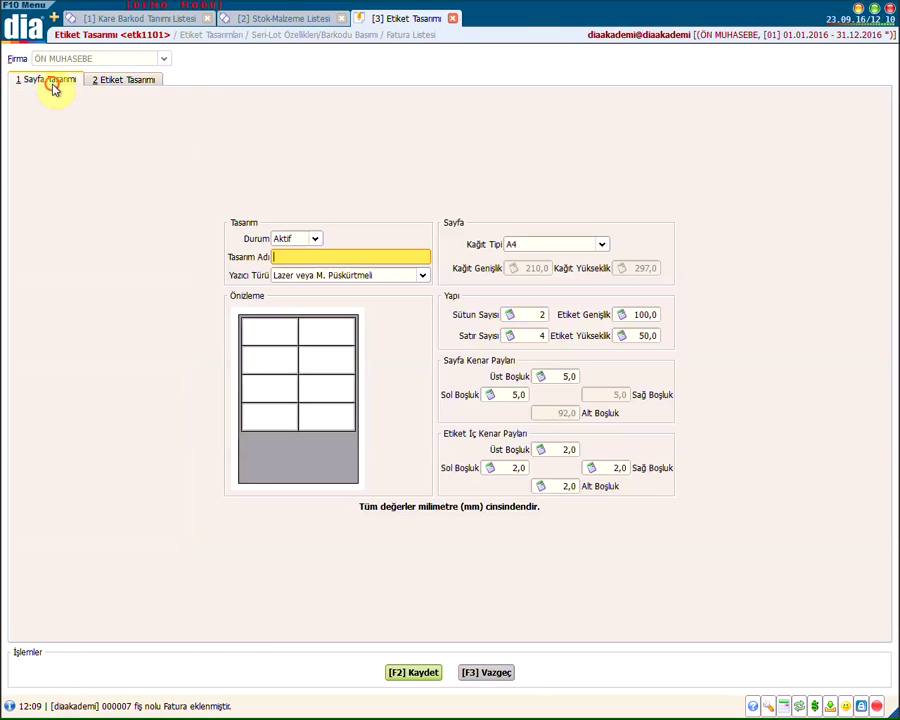
pyautogui.click(291, 255)
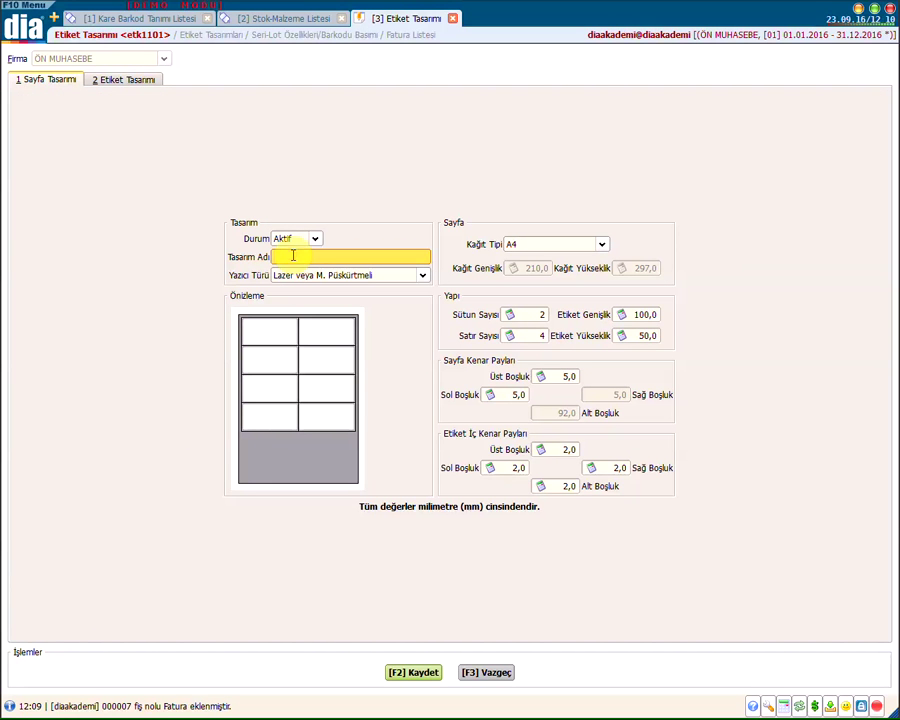
pyautogui.write('kare barkod')
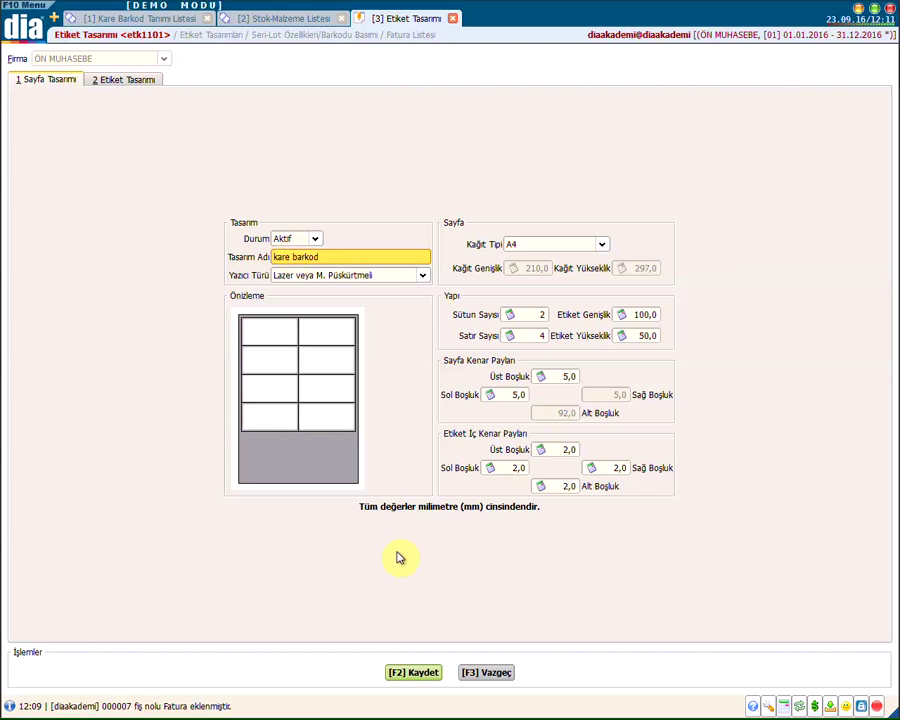
pyautogui.press('F2')
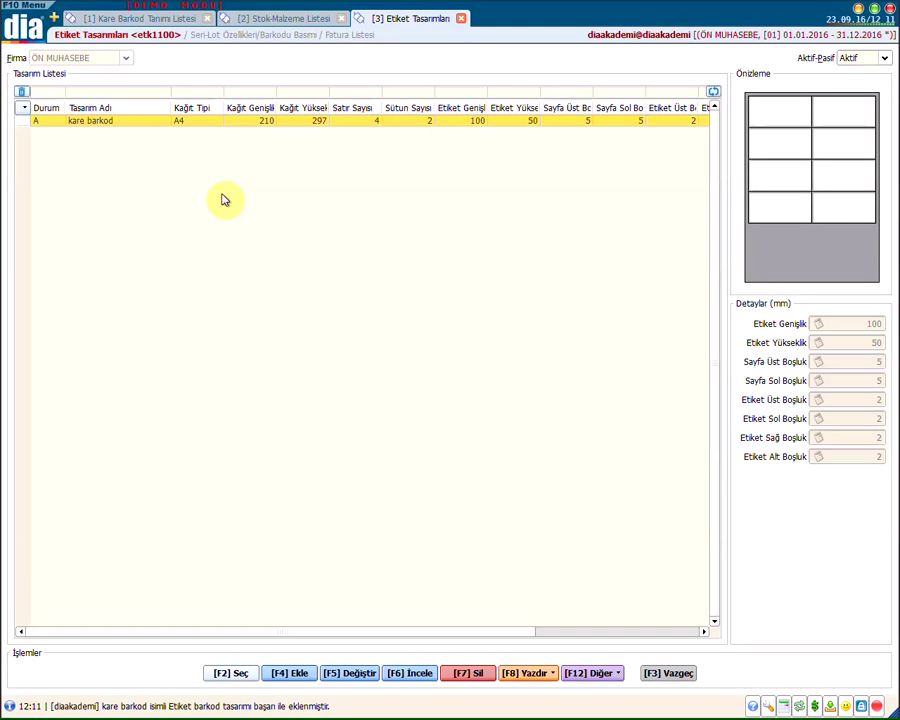
pyautogui.press('F2')
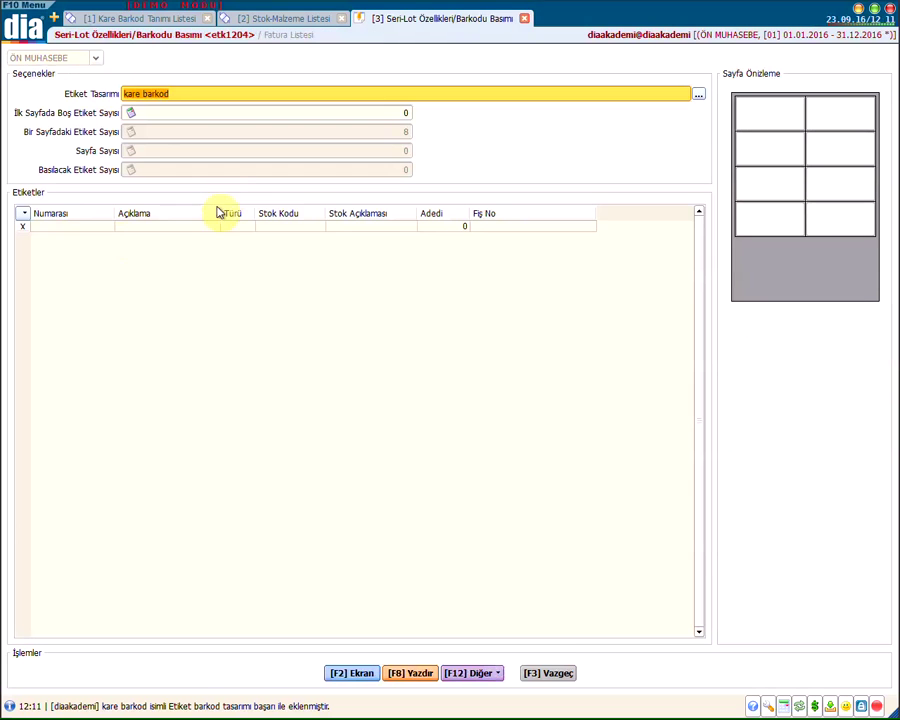
pyautogui.click(85, 229)
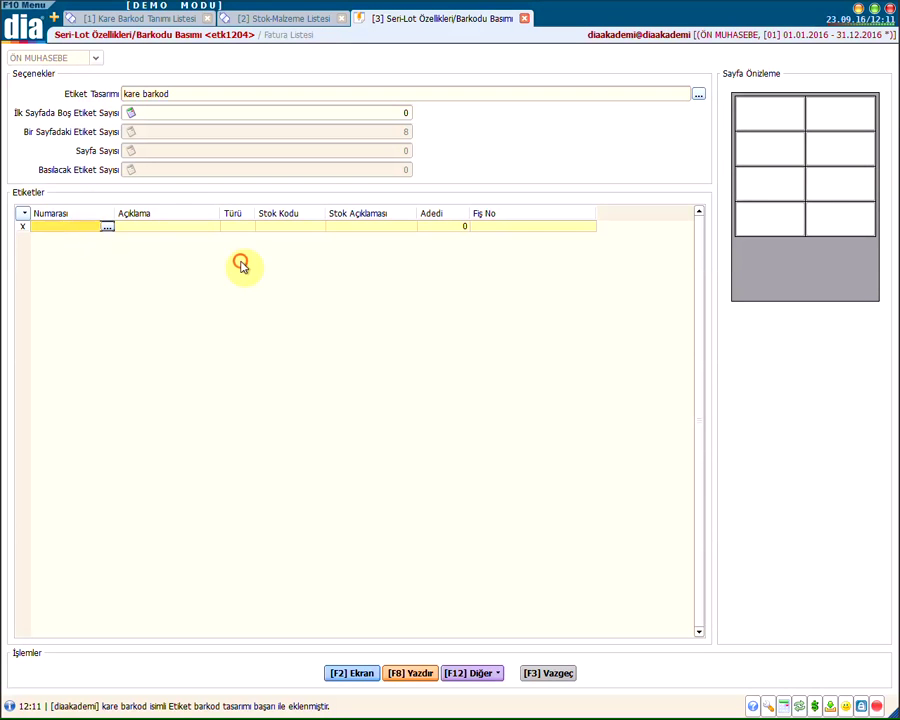
pyautogui.click(108, 229)
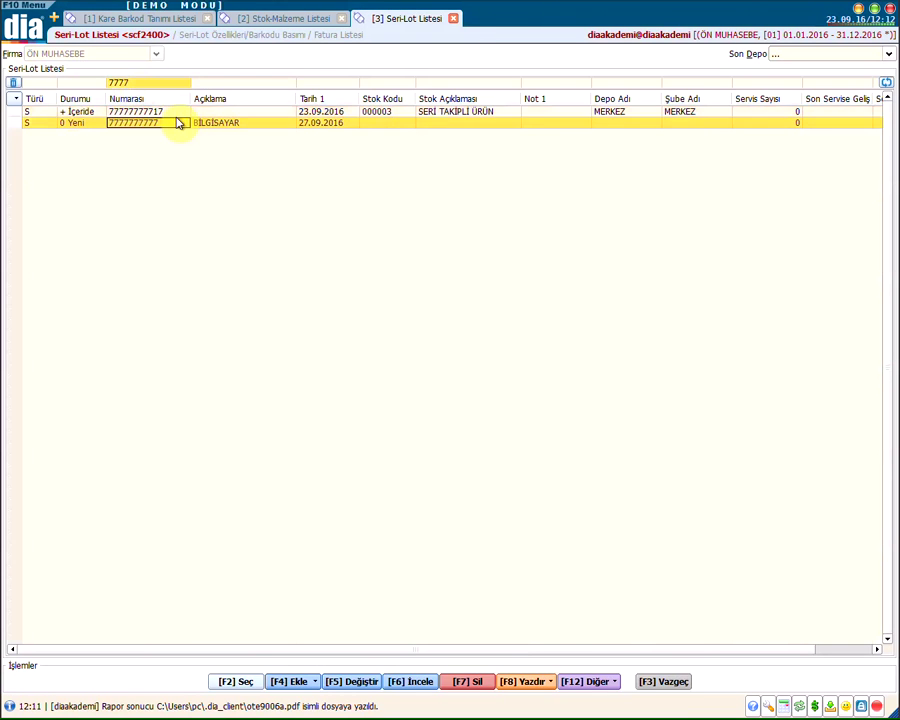
pyautogui.doubleClick(176, 110)
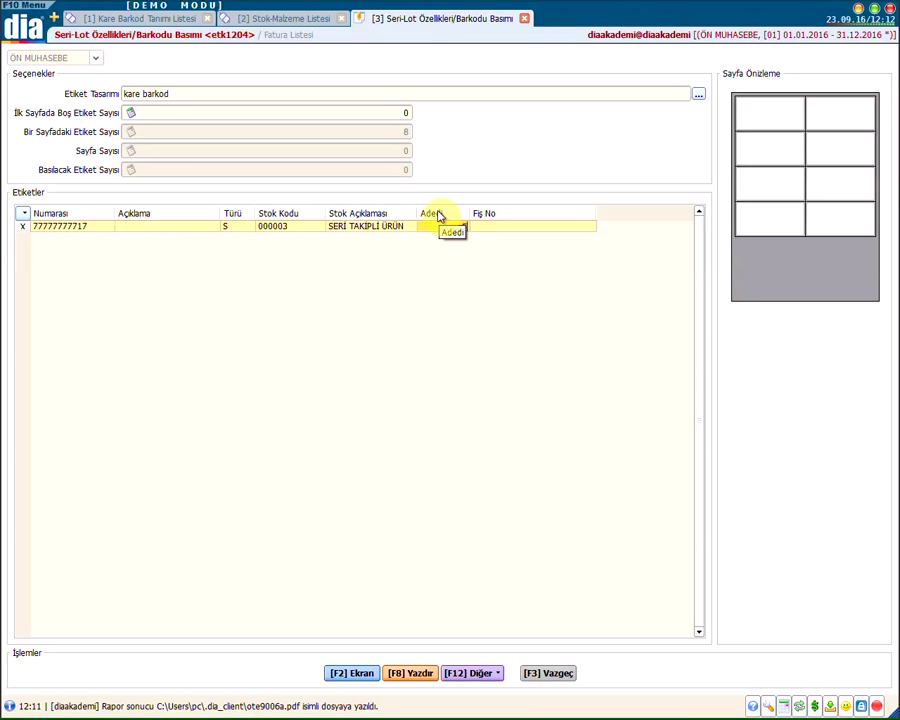
pyautogui.write('5')
pyautogui.click(440, 293)
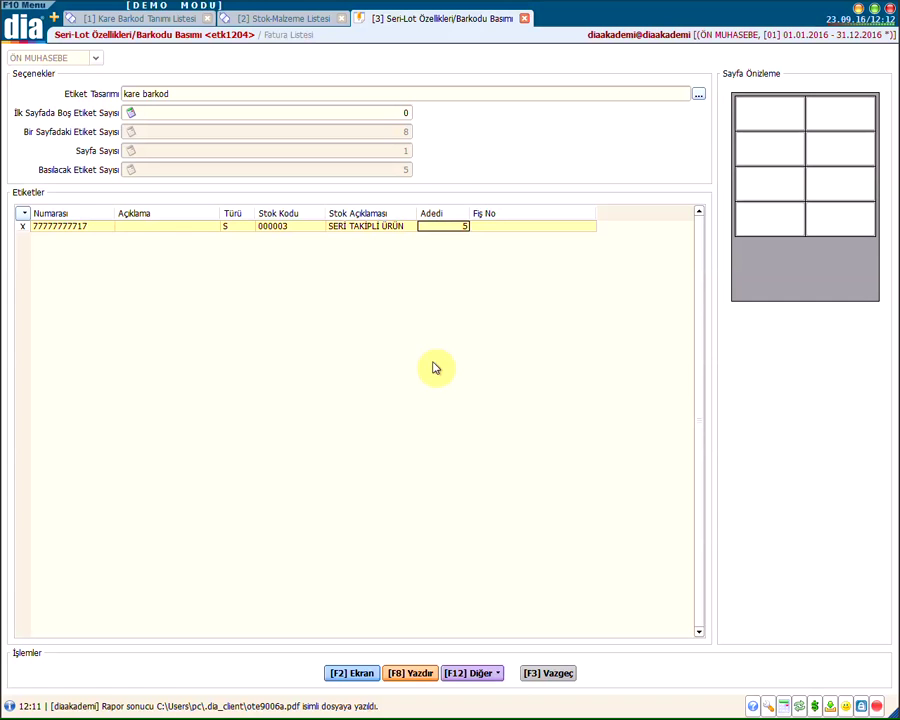
pyautogui.press('F2')
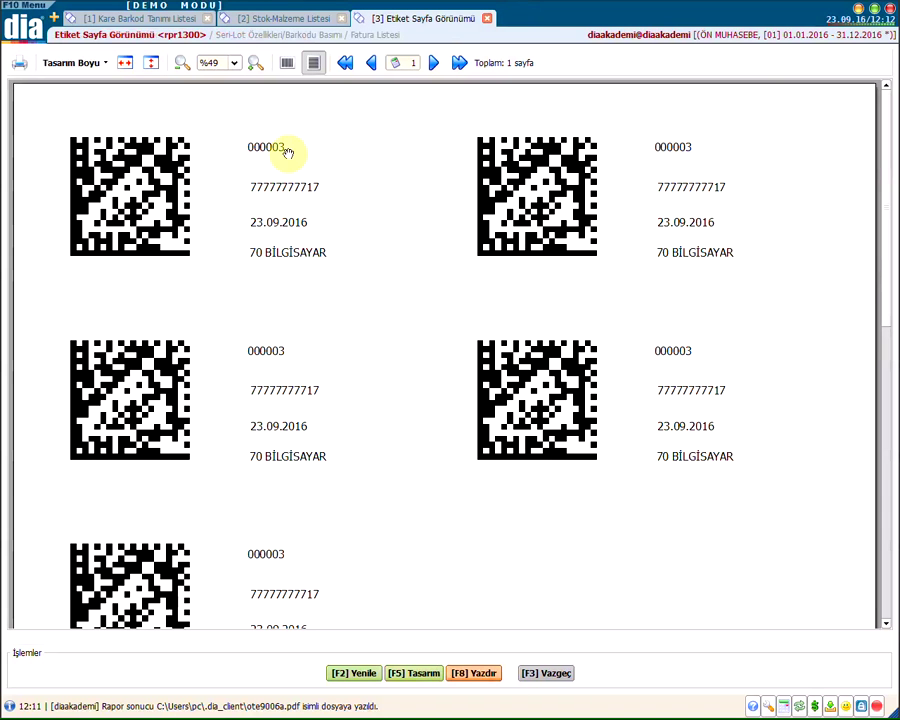